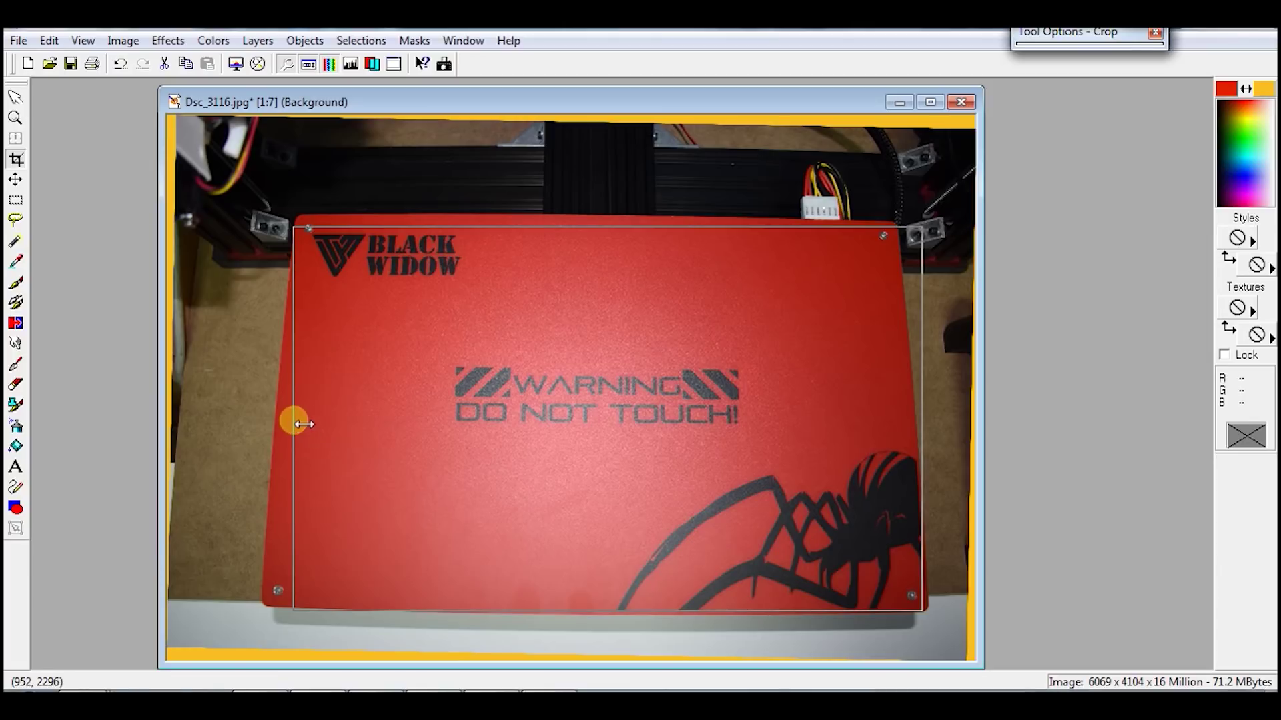
Crop the photo to the red printer panel, leaving an image of about 4634 x 2884 pixels.
{"action": "left_click_drag", "start_coordinate": [922, 409], "coordinate": [921, 406]}
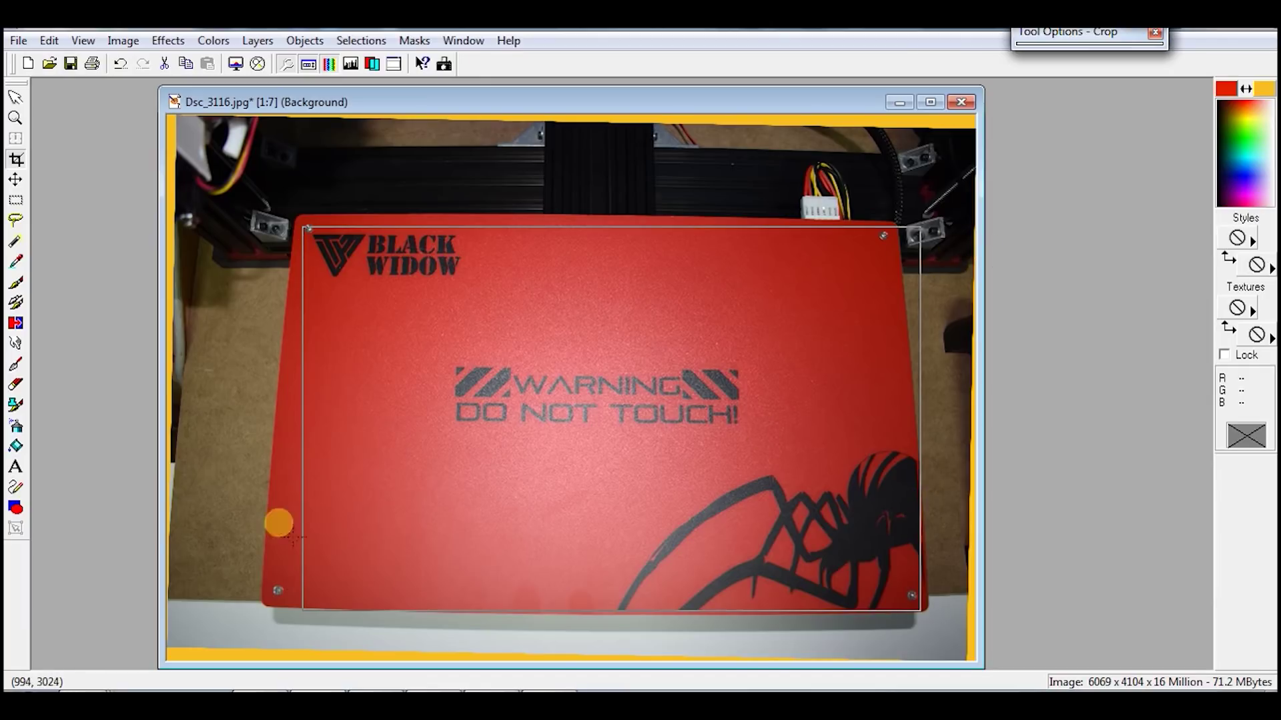
{"action": "double_click", "coordinate": [630, 414]}
{"action": "left_click_drag", "start_coordinate": [450, 102], "coordinate": [602, 171]}
{"action": "left_click_drag", "start_coordinate": [601, 171], "coordinate": [593, 170]}
Enlarge the Clone Brush and clone red surface over the background strip and screws along the panel's right edge.
{"action": "mouse_move", "coordinate": [1072, 44]}
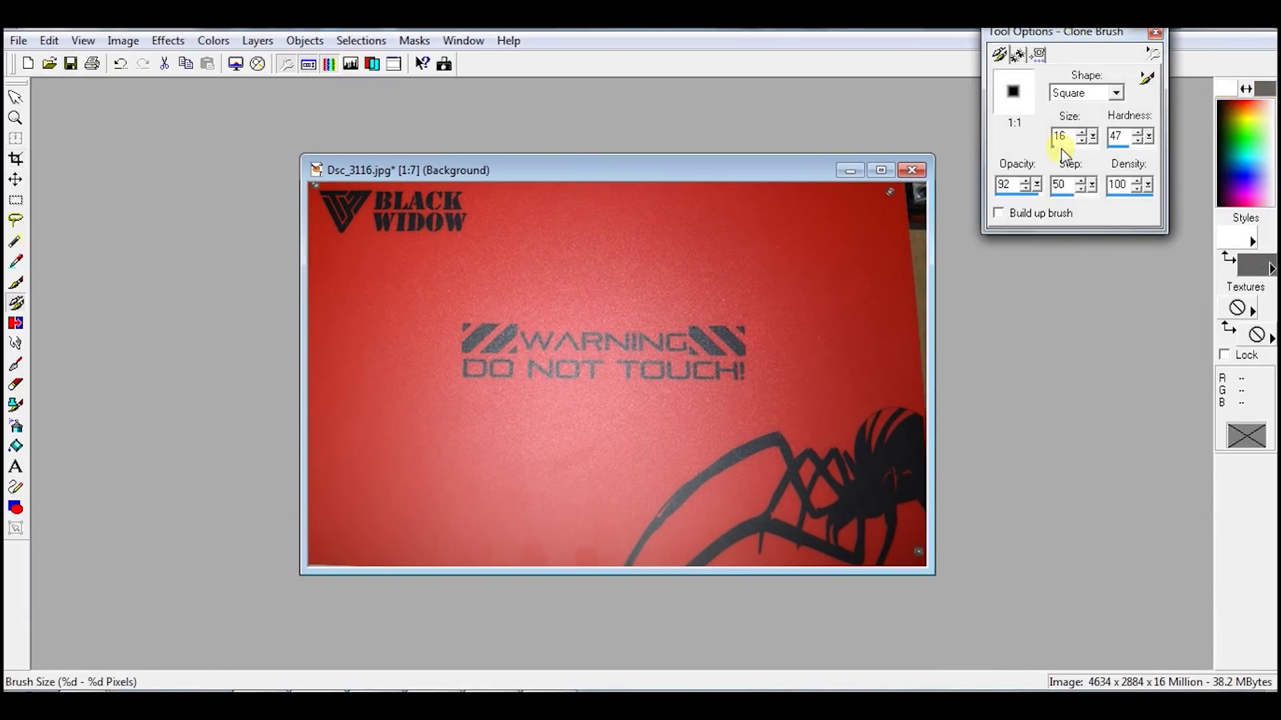
{"action": "left_click", "coordinate": [1062, 145]}
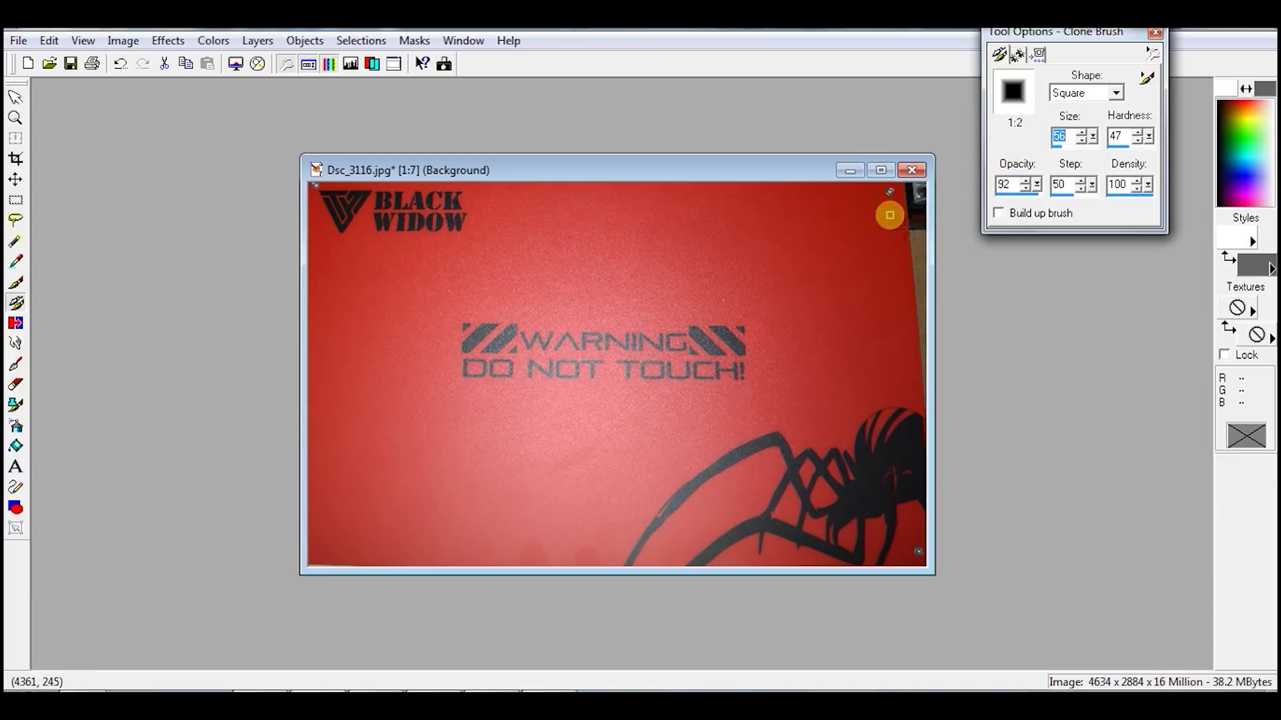
{"action": "left_click", "coordinate": [1073, 146]}
{"action": "right_click", "coordinate": [881, 257]}
{"action": "left_click_drag", "start_coordinate": [907, 295], "coordinate": [917, 248]}
{"action": "left_click_drag", "start_coordinate": [921, 315], "coordinate": [921, 347]}
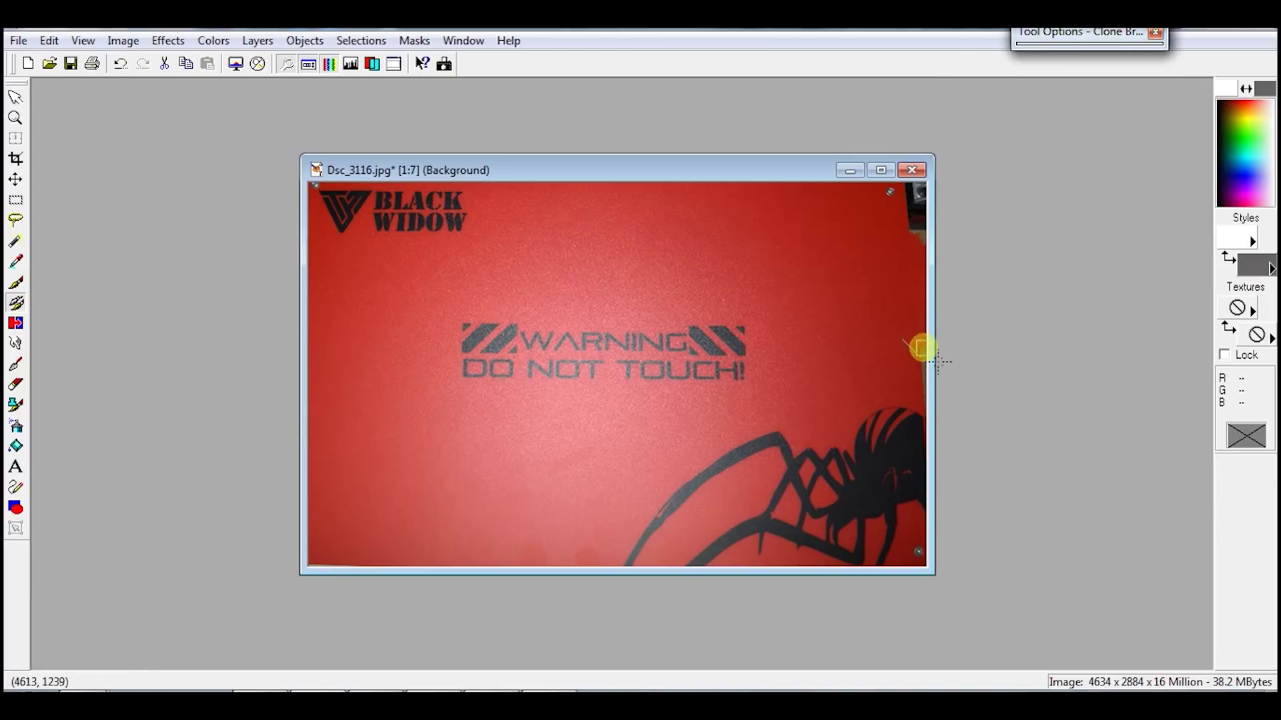
{"action": "left_click_drag", "start_coordinate": [923, 282], "coordinate": [906, 201]}
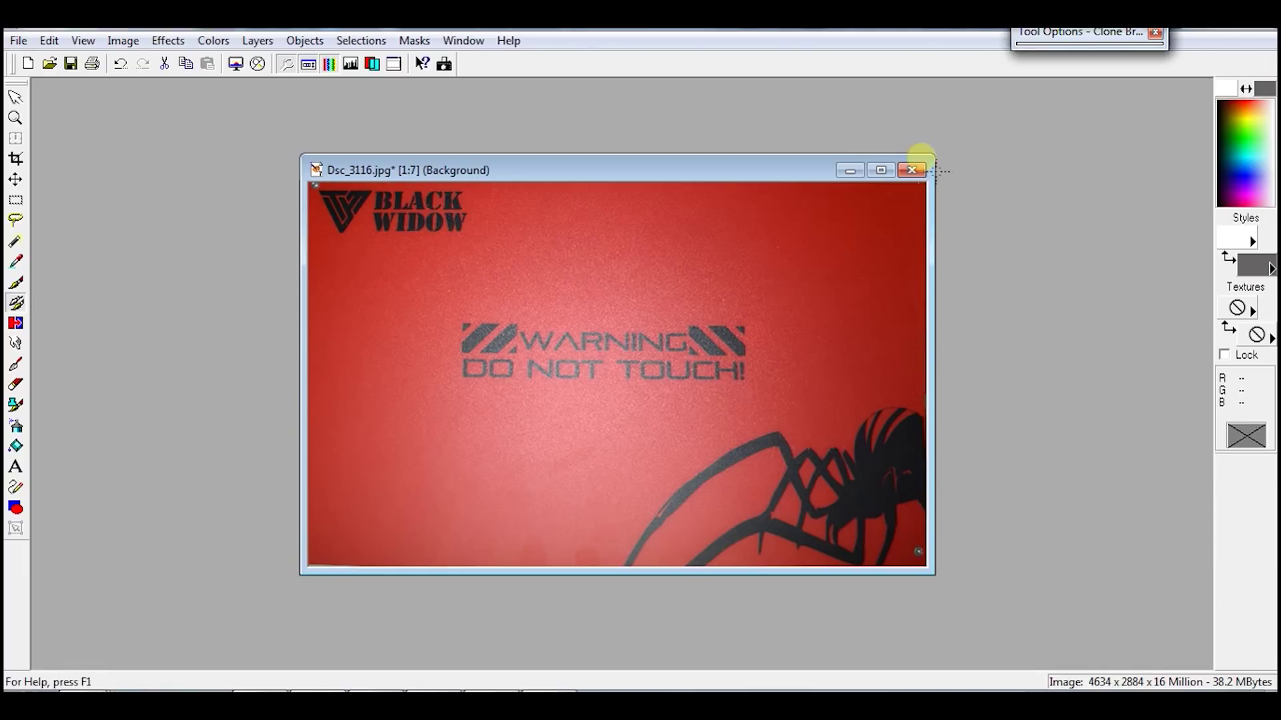
{"action": "scroll", "coordinate": [920, 553], "scroll_direction": "up", "scroll_amount": 2}
{"action": "left_click_drag", "start_coordinate": [1040, 170], "coordinate": [899, 122]}
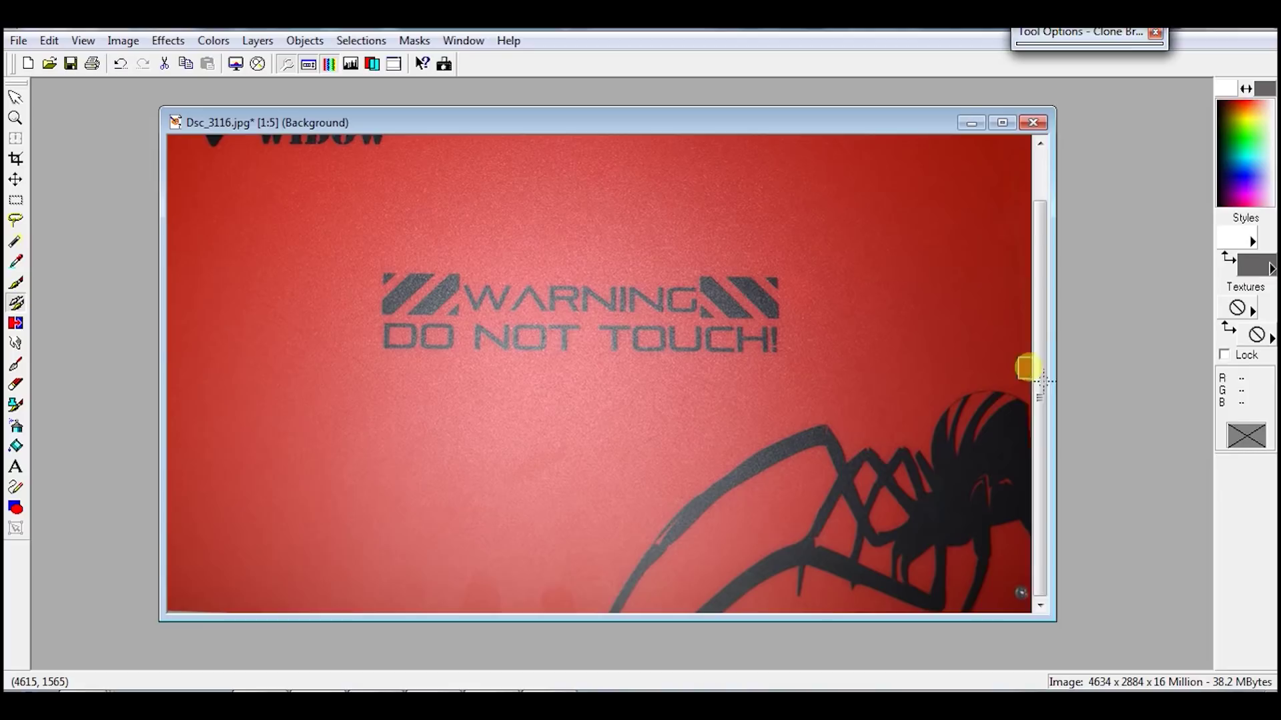
{"action": "left_click_drag", "start_coordinate": [1039, 515], "coordinate": [1039, 460]}
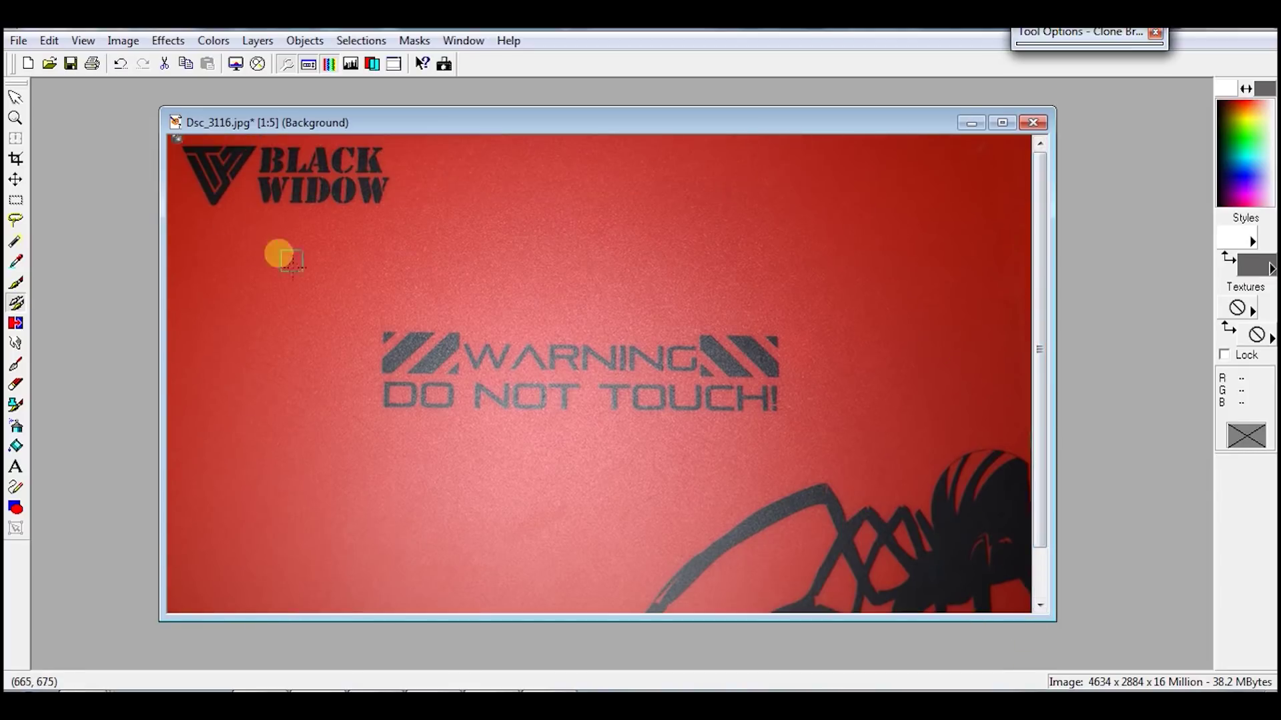
Clone red surface over the screw and the uneven edge in the panel's upper-left corner, near the Black Widow logo.
{"action": "scroll", "coordinate": [278, 251], "scroll_direction": "up", "scroll_amount": 4}
{"action": "left_click", "coordinate": [177, 124]}
{"action": "left_click", "coordinate": [296, 127]}
{"action": "right_click", "coordinate": [185, 273]}
{"action": "mouse_move", "coordinate": [181, 186]}
{"action": "left_mouse_down"}
{"action": "mouse_move", "coordinate": [186, 132]}
{"action": "mouse_move", "coordinate": [213, 131]}
{"action": "left_mouse_up"}
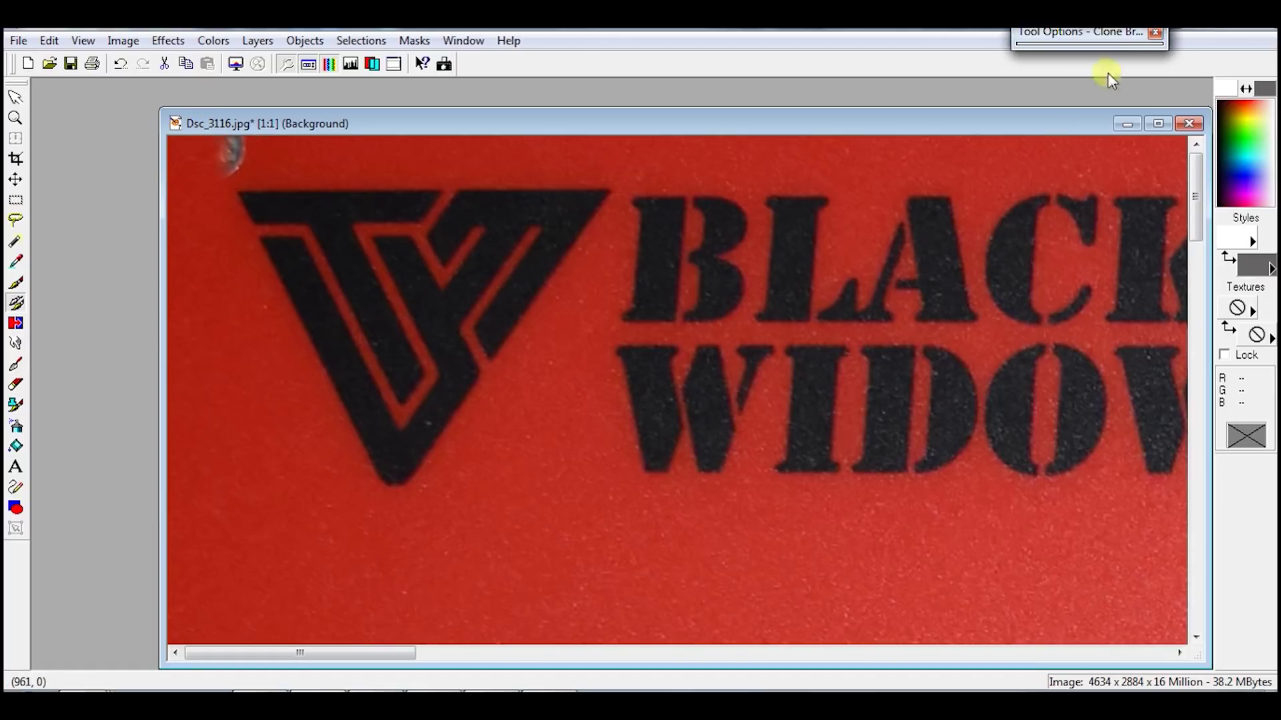
{"action": "mouse_move", "coordinate": [1087, 37]}
{"action": "left_click", "coordinate": [1060, 146]}
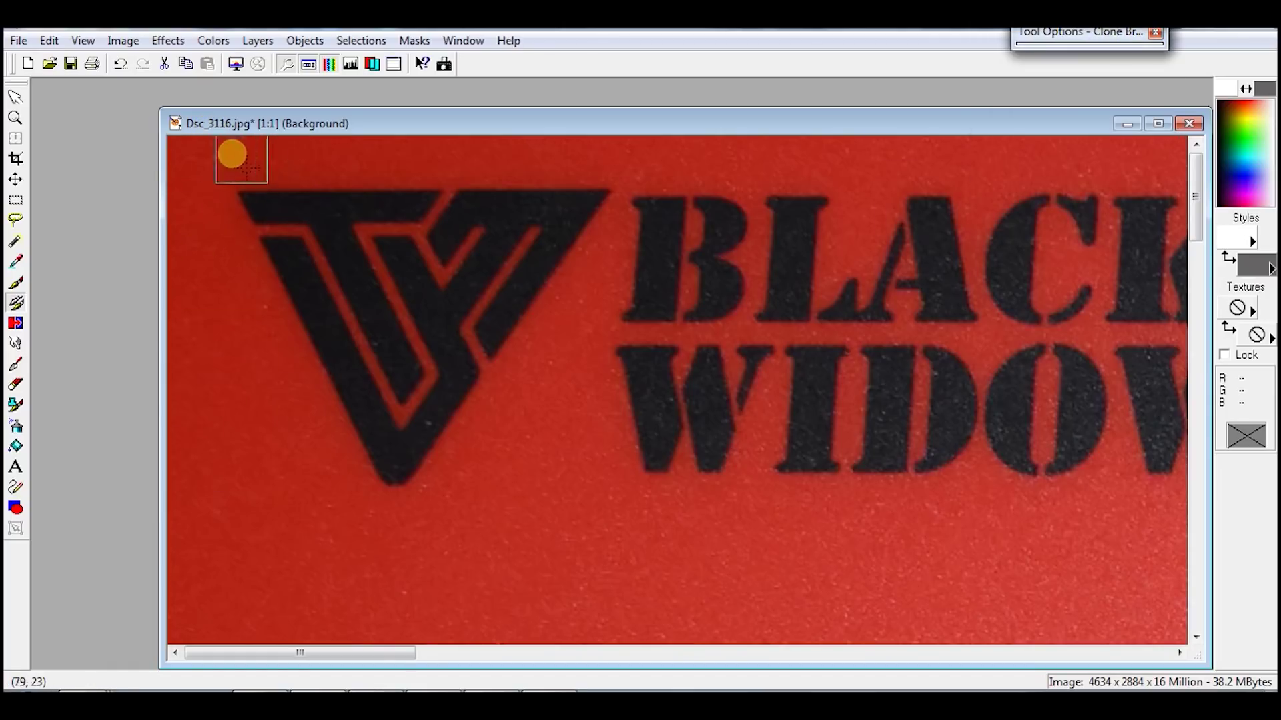
{"action": "scroll", "coordinate": [581, 375], "scroll_direction": "down", "scroll_amount": 5}
{"action": "scroll", "coordinate": [583, 389], "scroll_direction": "down", "scroll_amount": 1}
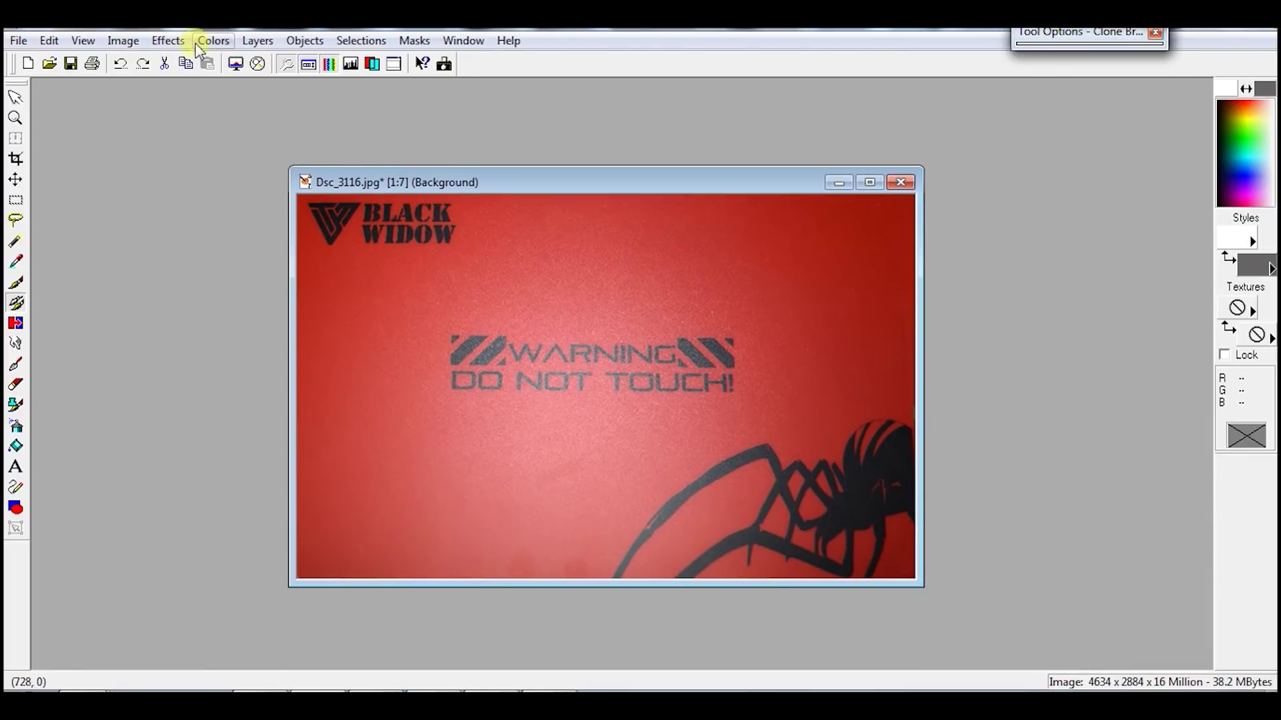
Adjust the image to a brightness of 10 and a contrast of 100%.
{"action": "left_click", "coordinate": [214, 40]}
{"action": "left_click", "coordinate": [501, 60]}
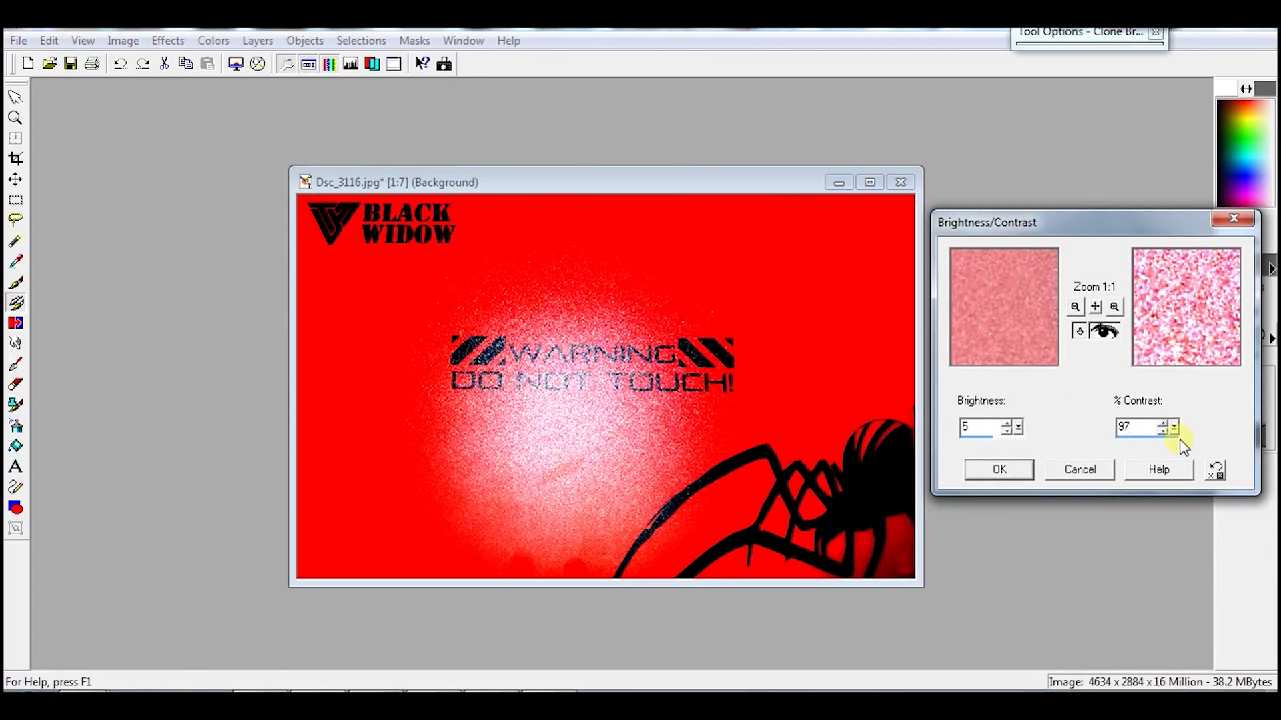
{"action": "left_click", "coordinate": [1010, 424]}
{"action": "left_click", "coordinate": [1007, 425]}
{"action": "left_click", "coordinate": [1008, 424]}
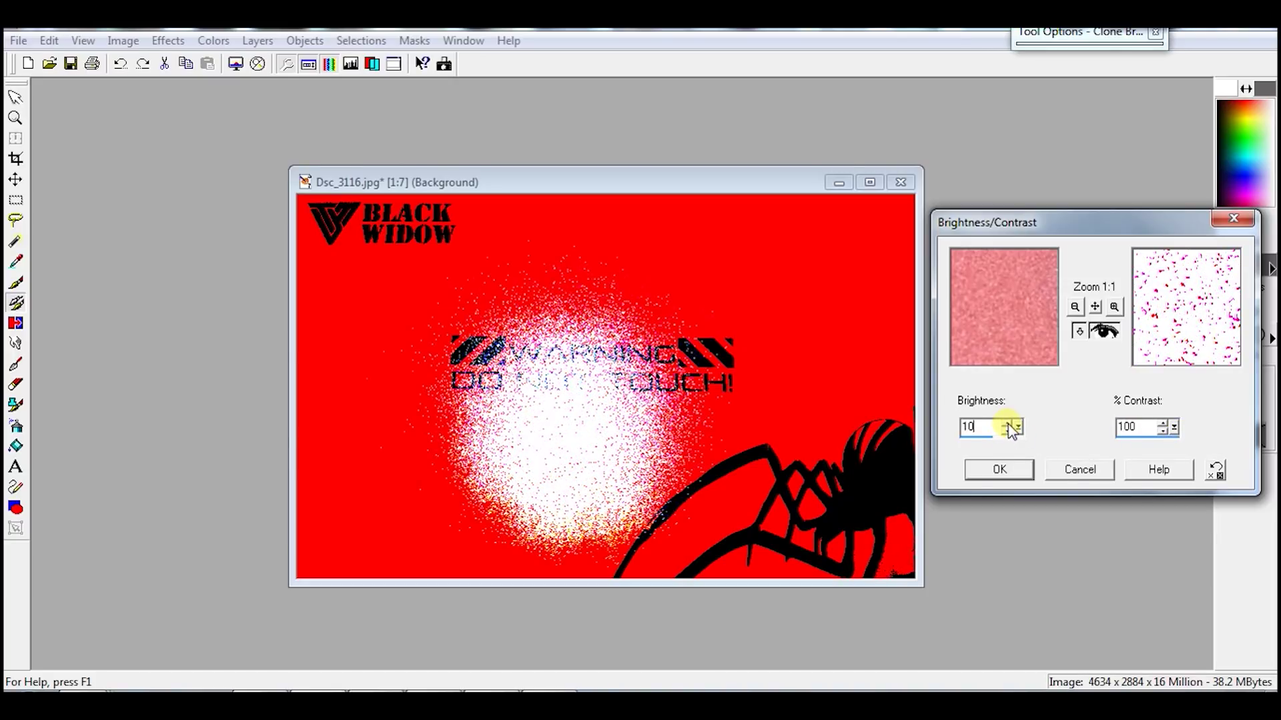
{"action": "left_click", "coordinate": [1004, 471]}
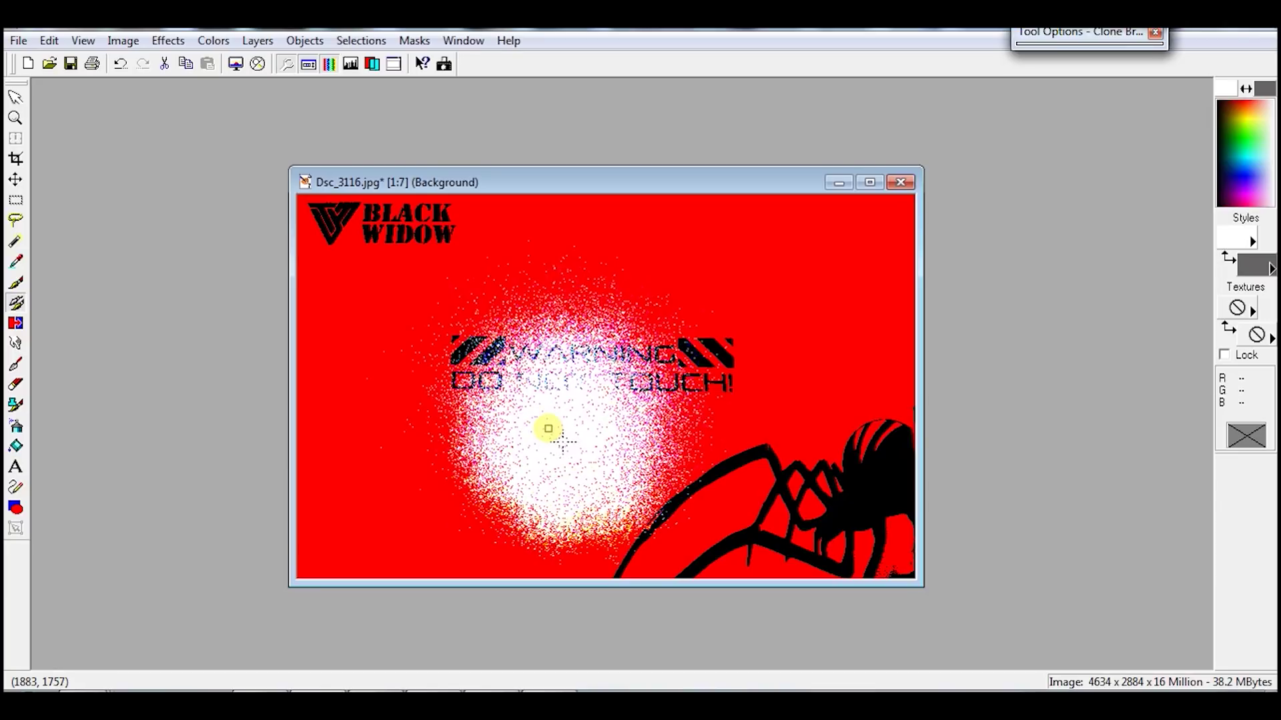
Sample red as the foreground and white as the background colour, and turn the white glare red with a large Color Replacer brush.
{"action": "left_click", "coordinate": [16, 262]}
{"action": "left_click", "coordinate": [304, 437]}
{"action": "right_click", "coordinate": [542, 424]}
{"action": "left_click", "coordinate": [16, 323]}
{"action": "mouse_move", "coordinate": [1074, 40]}
{"action": "left_click", "coordinate": [1083, 146]}
{"action": "left_click", "coordinate": [1097, 146]}
{"action": "mouse_move", "coordinate": [524, 275]}
{"action": "left_mouse_down"}
{"action": "mouse_move", "coordinate": [631, 327]}
{"action": "mouse_move", "coordinate": [708, 404]}
{"action": "mouse_move", "coordinate": [645, 537]}
{"action": "left_mouse_up"}
Paint red over the warning text and the stray specks in the middle of the panel and beside the spider's long leg.
{"action": "left_click", "coordinate": [16, 283]}
{"action": "mouse_move", "coordinate": [467, 350]}
{"action": "left_mouse_down"}
{"action": "mouse_move", "coordinate": [592, 320]}
{"action": "mouse_move", "coordinate": [681, 327]}
{"action": "mouse_move", "coordinate": [661, 465]}
{"action": "mouse_move", "coordinate": [639, 424]}
{"action": "mouse_move", "coordinate": [595, 542]}
{"action": "mouse_move", "coordinate": [697, 439]}
{"action": "left_mouse_up"}
{"action": "scroll", "coordinate": [661, 513], "scroll_direction": "up", "scroll_amount": 2}
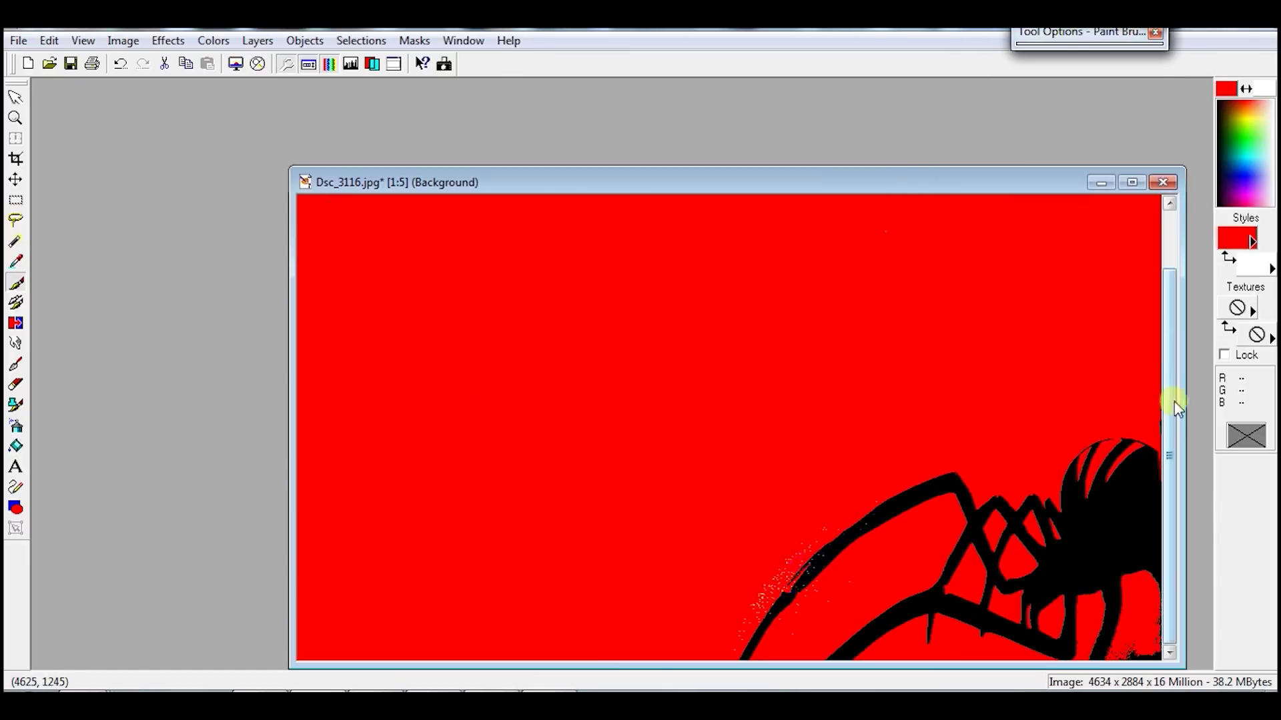
{"action": "scroll", "coordinate": [775, 556], "scroll_direction": "down", "scroll_amount": 1}
{"action": "scroll", "coordinate": [783, 566], "scroll_direction": "up", "scroll_amount": 1}
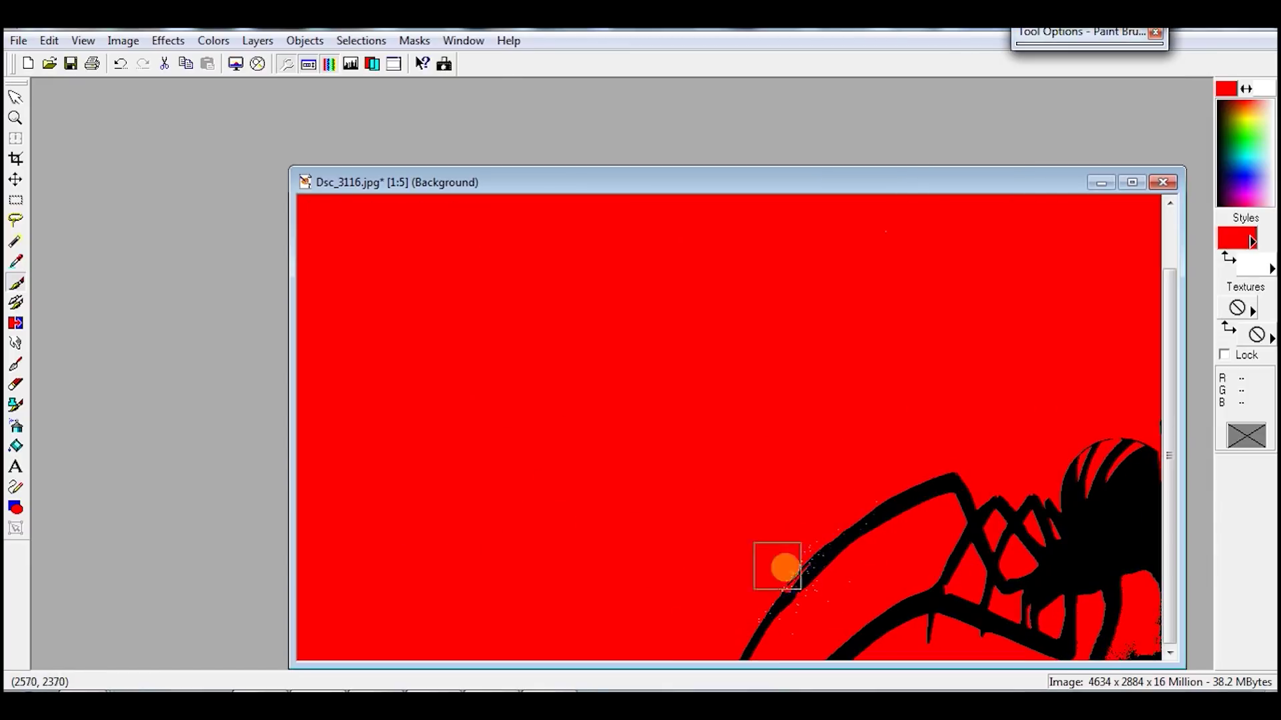
{"action": "left_click_drag", "start_coordinate": [902, 182], "coordinate": [775, 121]}
Sample black as the replacement colour and replace the cyan and blue specks inside the spider's long leg with it.
{"action": "left_click", "coordinate": [15, 323]}
{"action": "left_click", "coordinate": [16, 261]}
{"action": "scroll", "coordinate": [711, 507], "scroll_direction": "up", "scroll_amount": 1}
{"action": "left_click", "coordinate": [870, 435]}
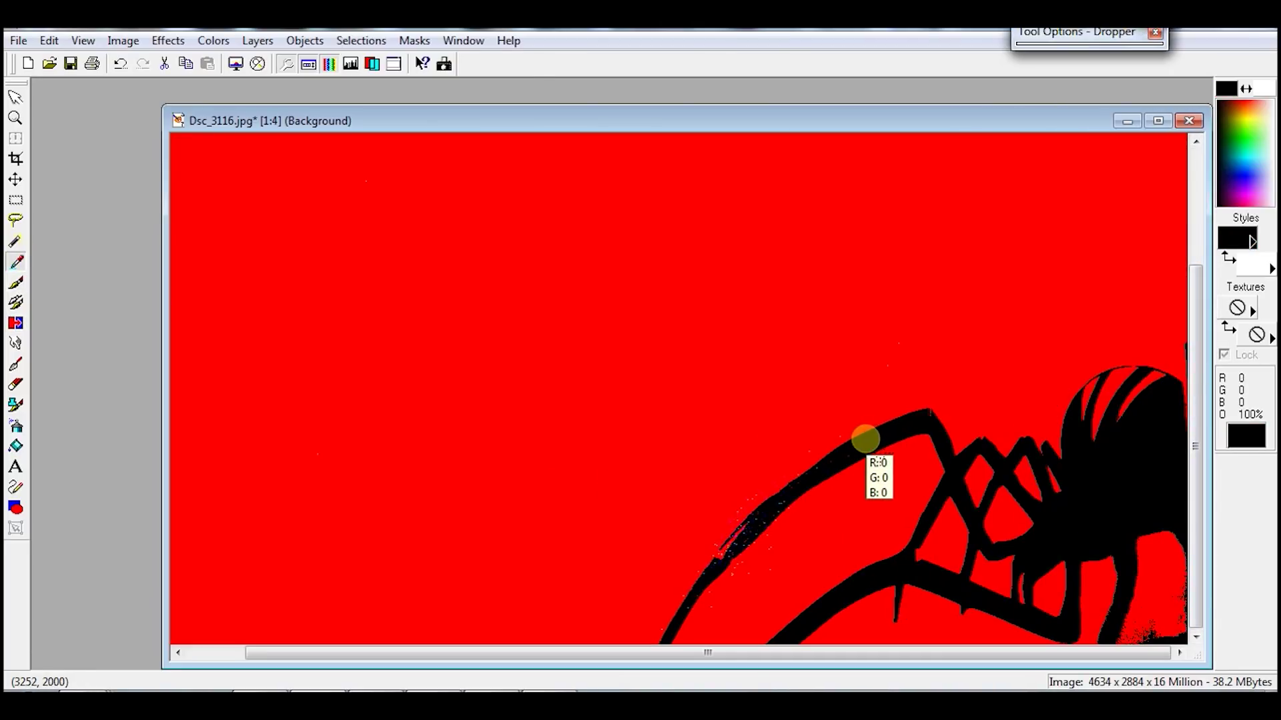
{"action": "scroll", "coordinate": [869, 440], "scroll_direction": "up", "scroll_amount": 2}
{"action": "right_click", "coordinate": [464, 352]}
{"action": "scroll", "coordinate": [460, 354], "scroll_direction": "up", "scroll_amount": 2}
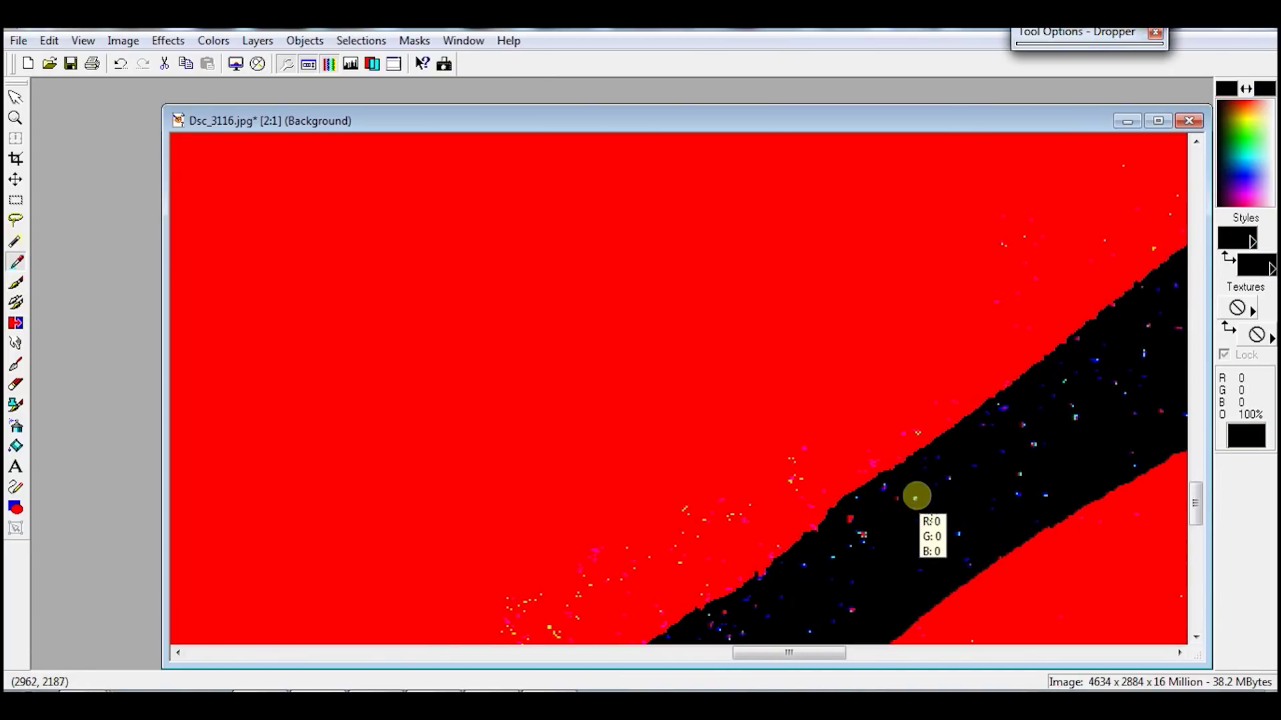
{"action": "right_click", "coordinate": [856, 497]}
{"action": "scroll", "coordinate": [861, 498], "scroll_direction": "down", "scroll_amount": 2}
{"action": "left_click", "coordinate": [16, 323]}
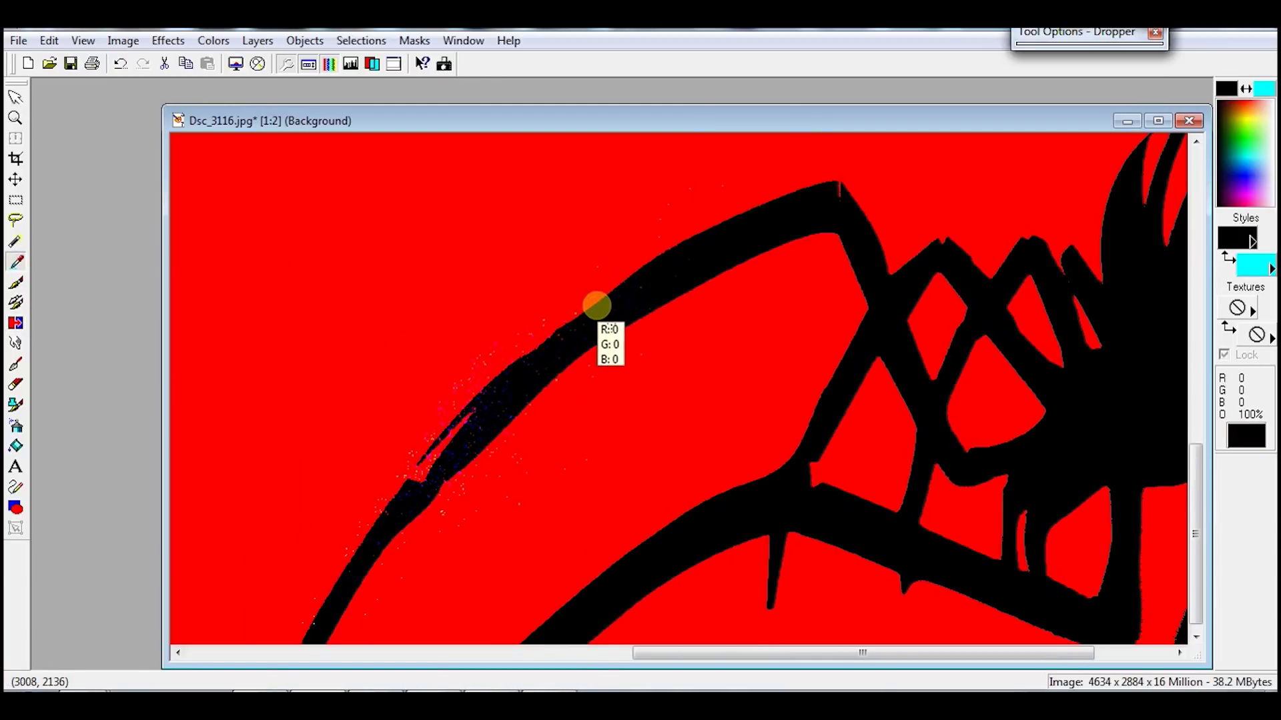
{"action": "right_click", "coordinate": [597, 304], "text": "ctrl"}
Sample the light specks and the red around the spider's long leg, and replace those specks with red.
{"action": "left_click", "coordinate": [16, 261]}
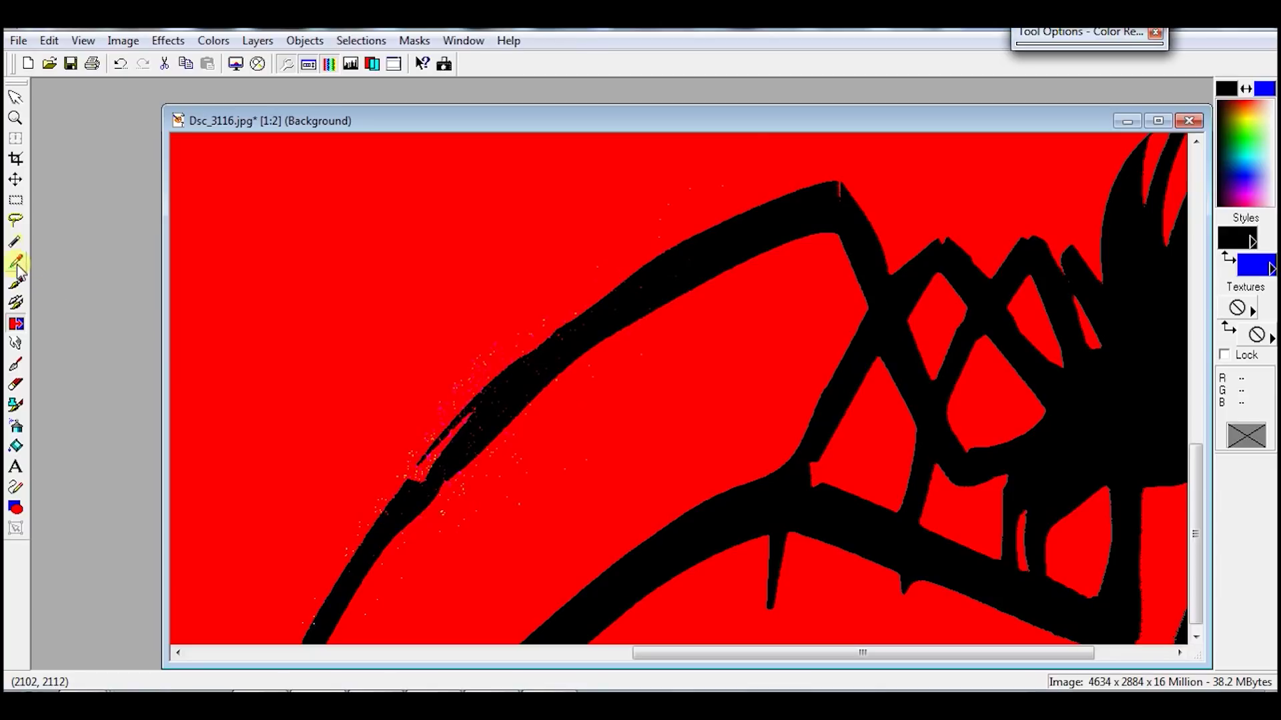
{"action": "right_click", "coordinate": [443, 511]}
{"action": "left_click", "coordinate": [441, 540]}
{"action": "left_click", "coordinate": [16, 322]}
{"action": "mouse_move", "coordinate": [355, 571]}
{"action": "left_mouse_down"}
{"action": "mouse_move", "coordinate": [642, 274]}
{"action": "mouse_move", "coordinate": [513, 429]}
{"action": "left_mouse_up"}
Sample the magenta specks beside the spider's long leg and replace them with red.
{"action": "left_click", "coordinate": [16, 261]}
{"action": "right_click", "coordinate": [467, 388]}
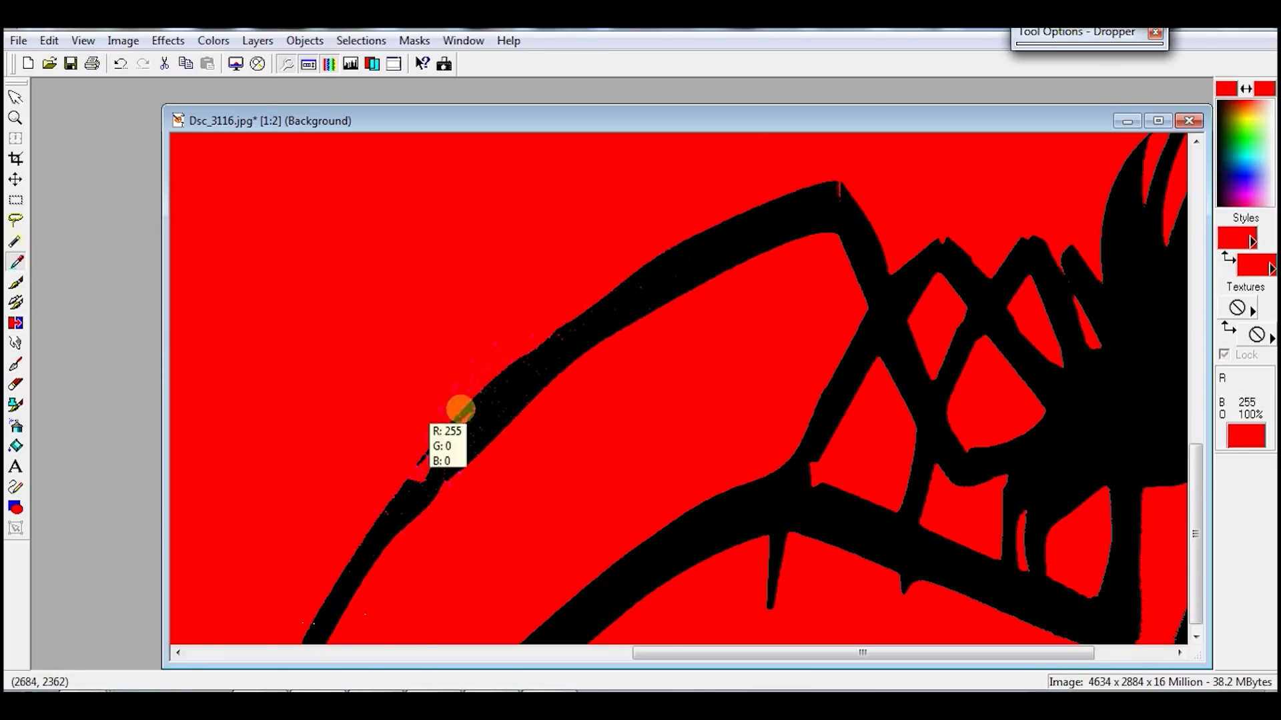
{"action": "scroll", "coordinate": [494, 393], "scroll_direction": "up", "scroll_amount": 1}
{"action": "right_click", "coordinate": [554, 423]}
{"action": "scroll", "coordinate": [555, 423], "scroll_direction": "down", "scroll_amount": 1}
{"action": "left_click", "coordinate": [16, 324]}
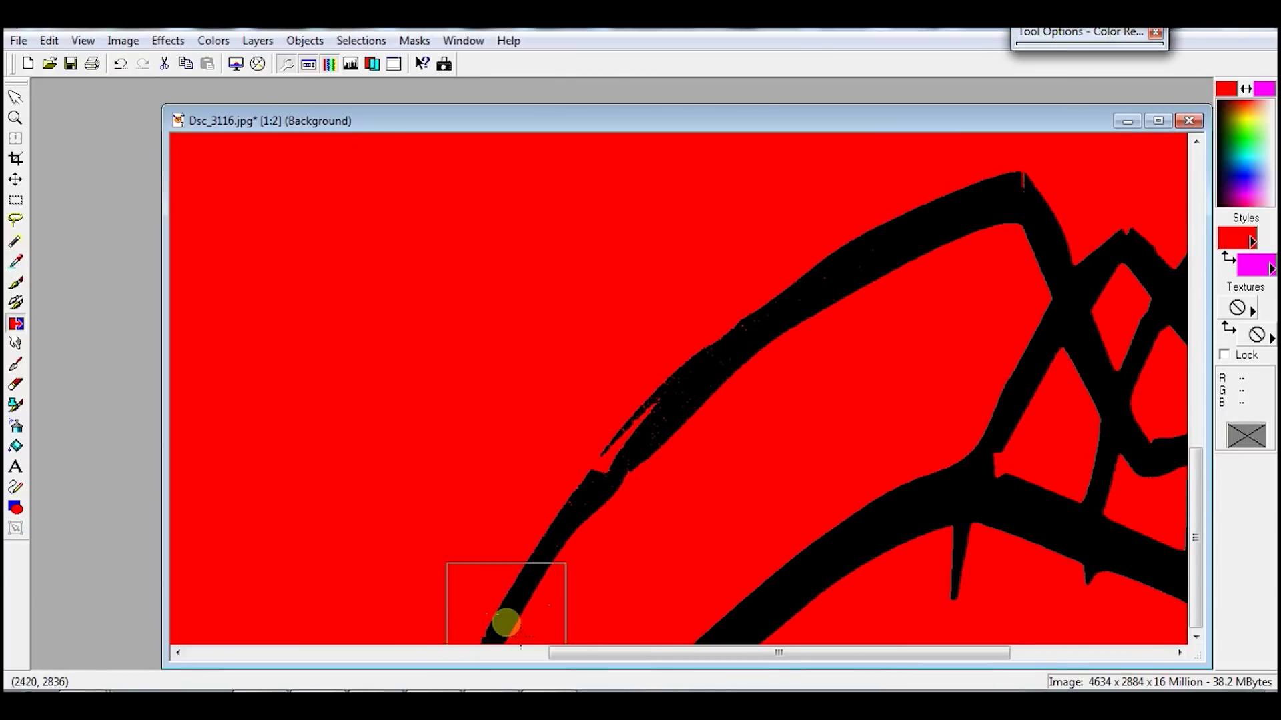
Turn the red specks inside the leg black with a smaller Color Replacer brush, and paint red over the black noise in the lower-right corner.
{"action": "scroll", "coordinate": [727, 351], "scroll_direction": "up", "scroll_amount": 1}
{"action": "mouse_move", "coordinate": [1052, 120]}
{"action": "left_click", "coordinate": [1066, 145]}
{"action": "left_click", "coordinate": [1056, 147]}
{"action": "left_click", "coordinate": [15, 261]}
{"action": "right_click", "coordinate": [720, 354], "text": "ctrl"}
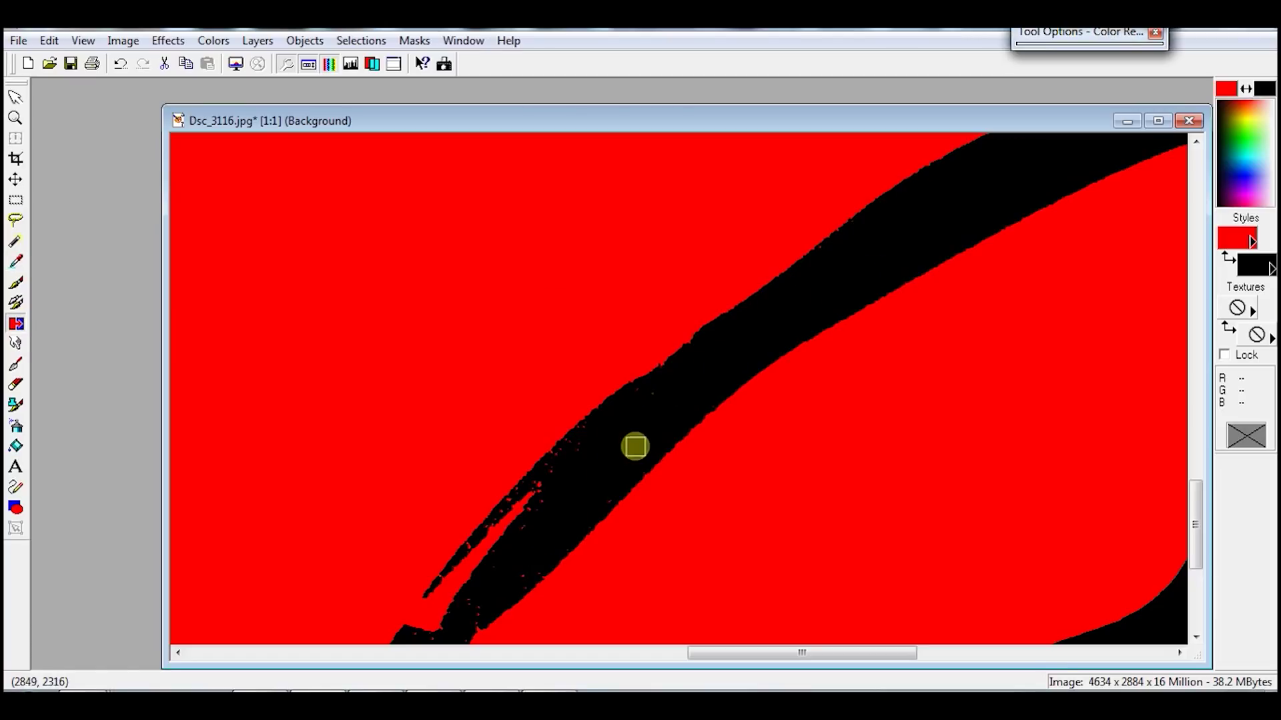
{"action": "scroll", "coordinate": [575, 449], "scroll_direction": "down", "scroll_amount": 5}
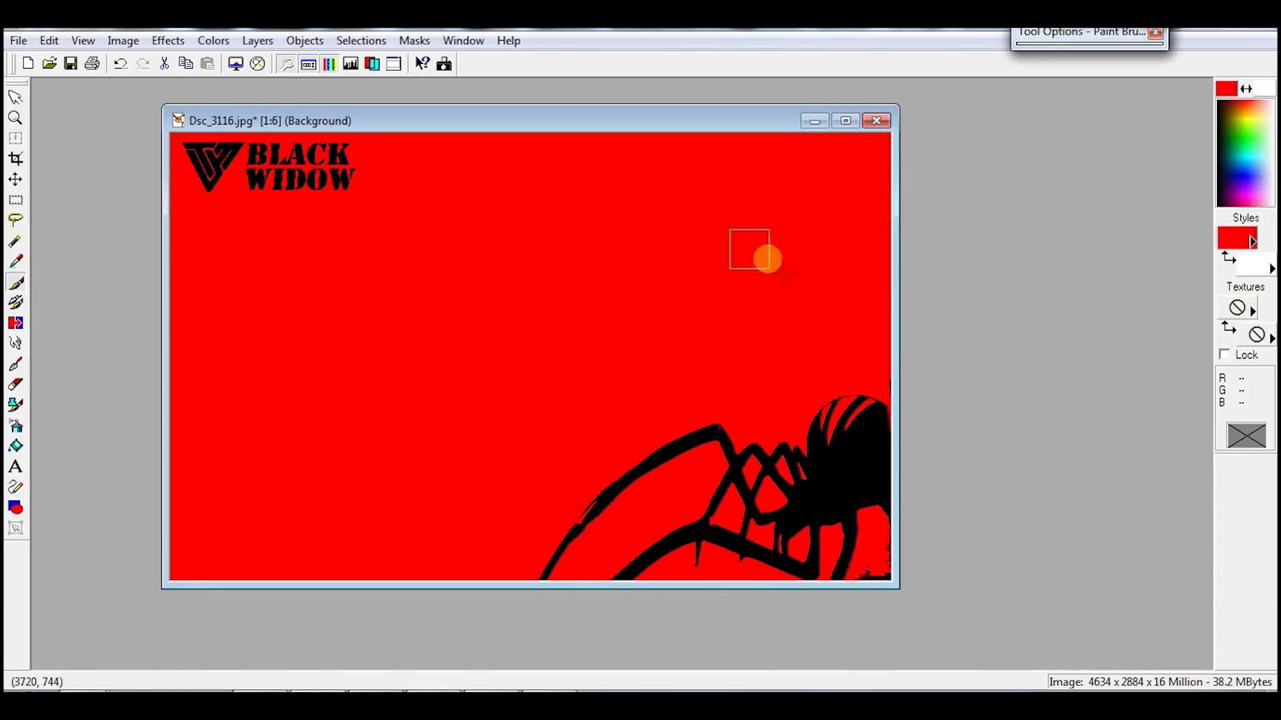
{"action": "left_click_drag", "start_coordinate": [873, 568], "coordinate": [890, 556]}
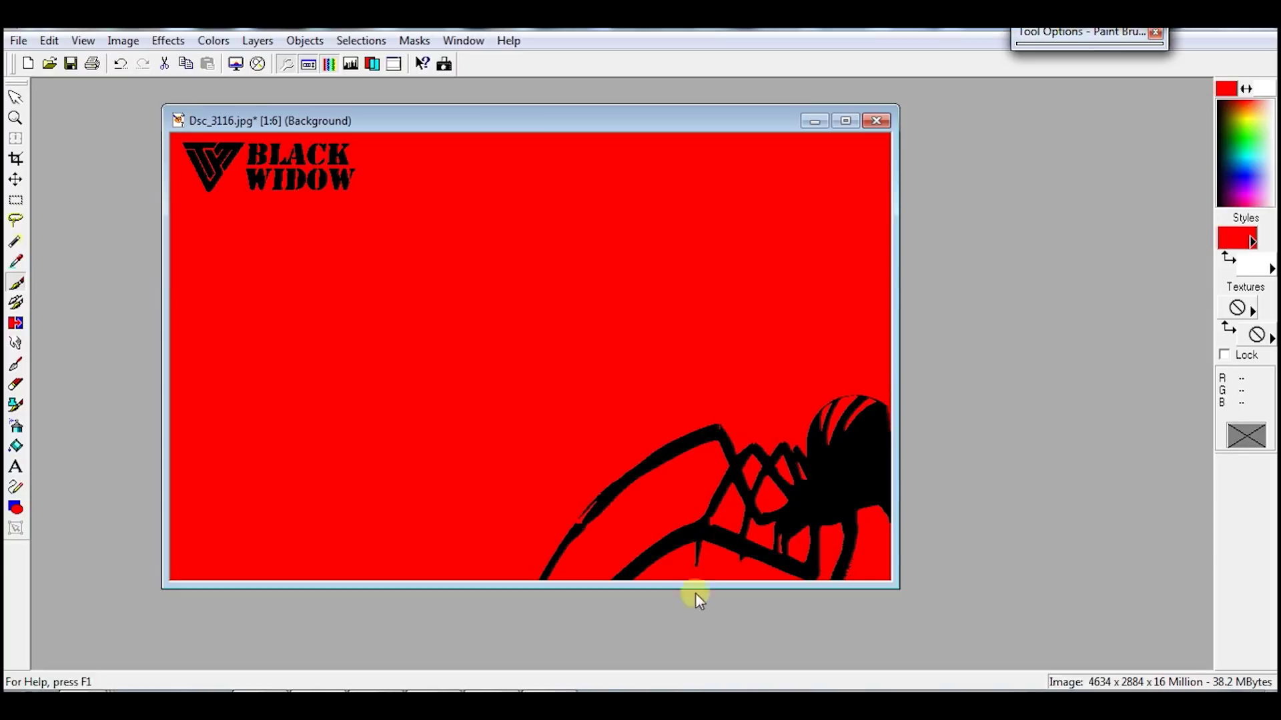
Flood-fill the red background, the stripes on the spider's body and the gaps between its legs with white.
{"action": "left_click", "coordinate": [15, 445]}
{"action": "right_click", "coordinate": [424, 405]}
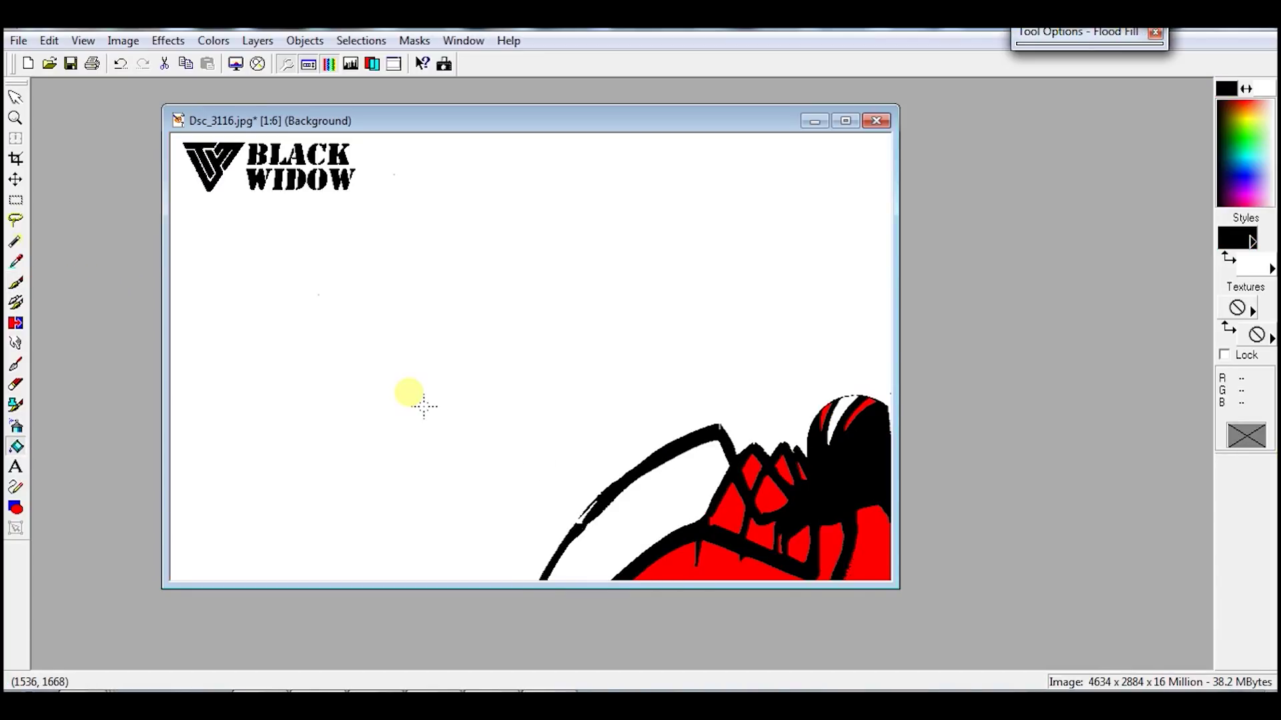
{"action": "right_click", "coordinate": [794, 480]}
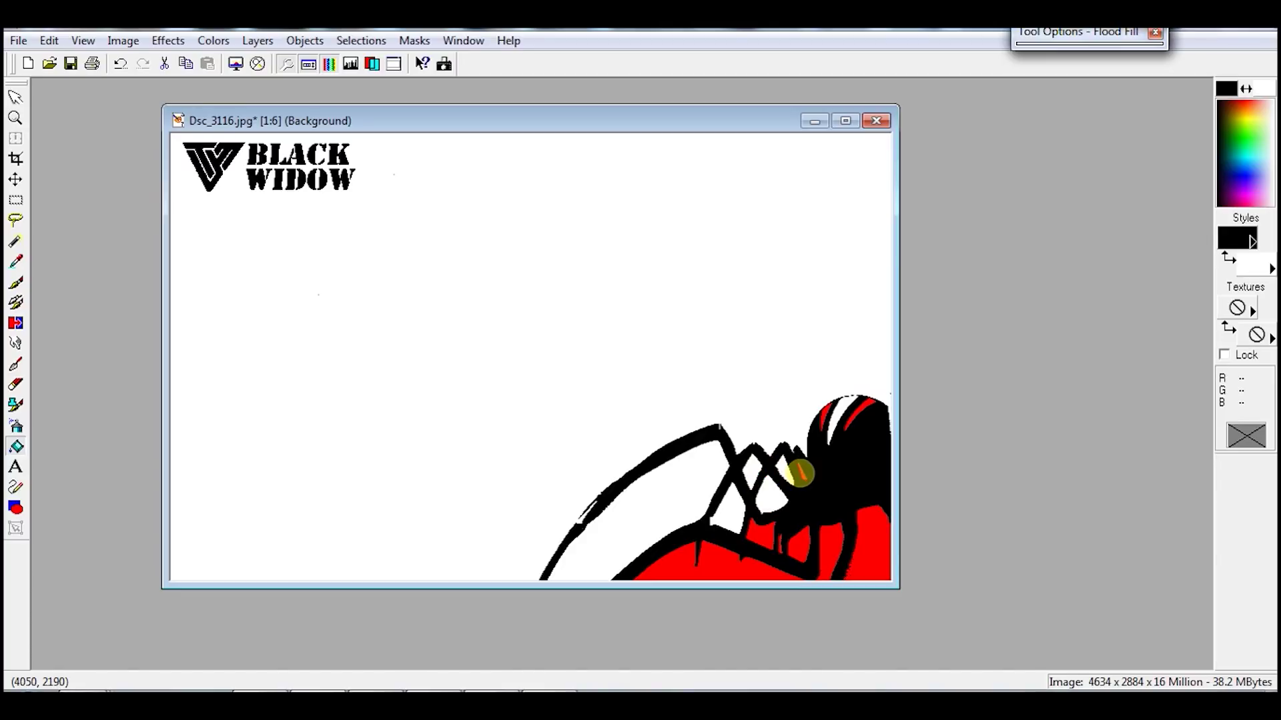
{"action": "right_click", "coordinate": [861, 403]}
{"action": "right_click", "coordinate": [859, 545]}
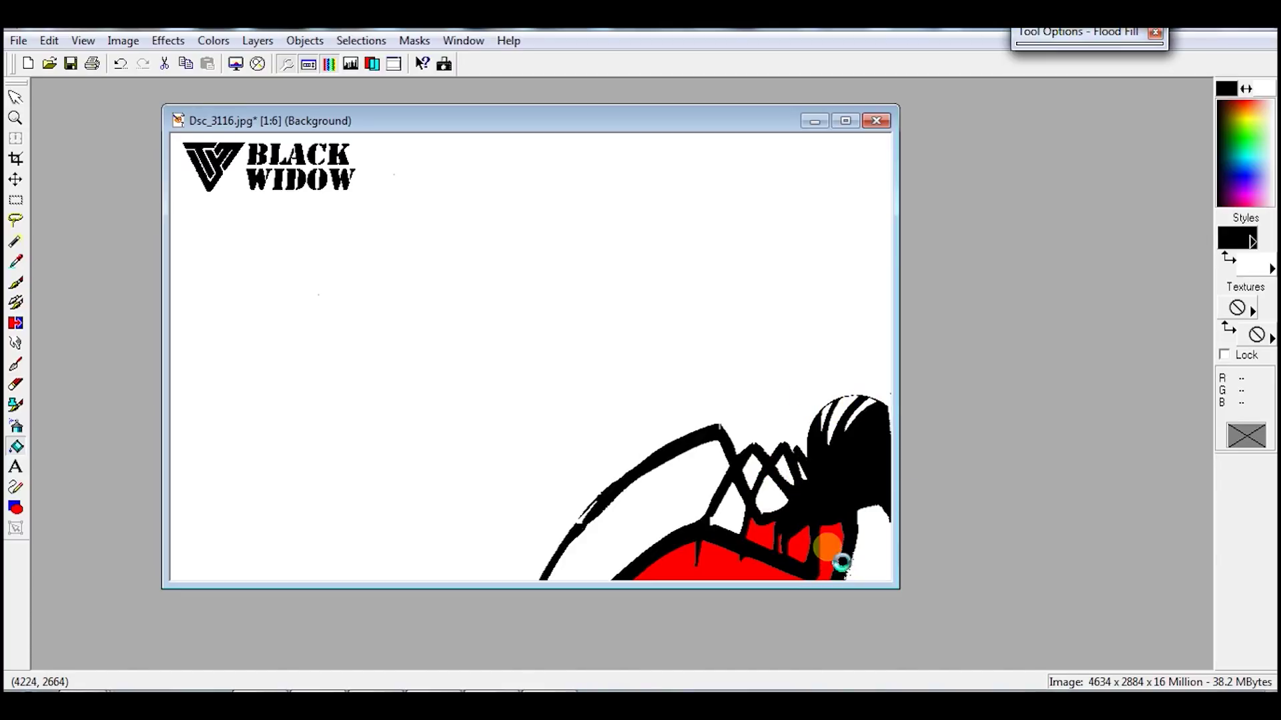
{"action": "right_click", "coordinate": [832, 547]}
{"action": "right_click", "coordinate": [799, 544]}
{"action": "right_click", "coordinate": [782, 547]}
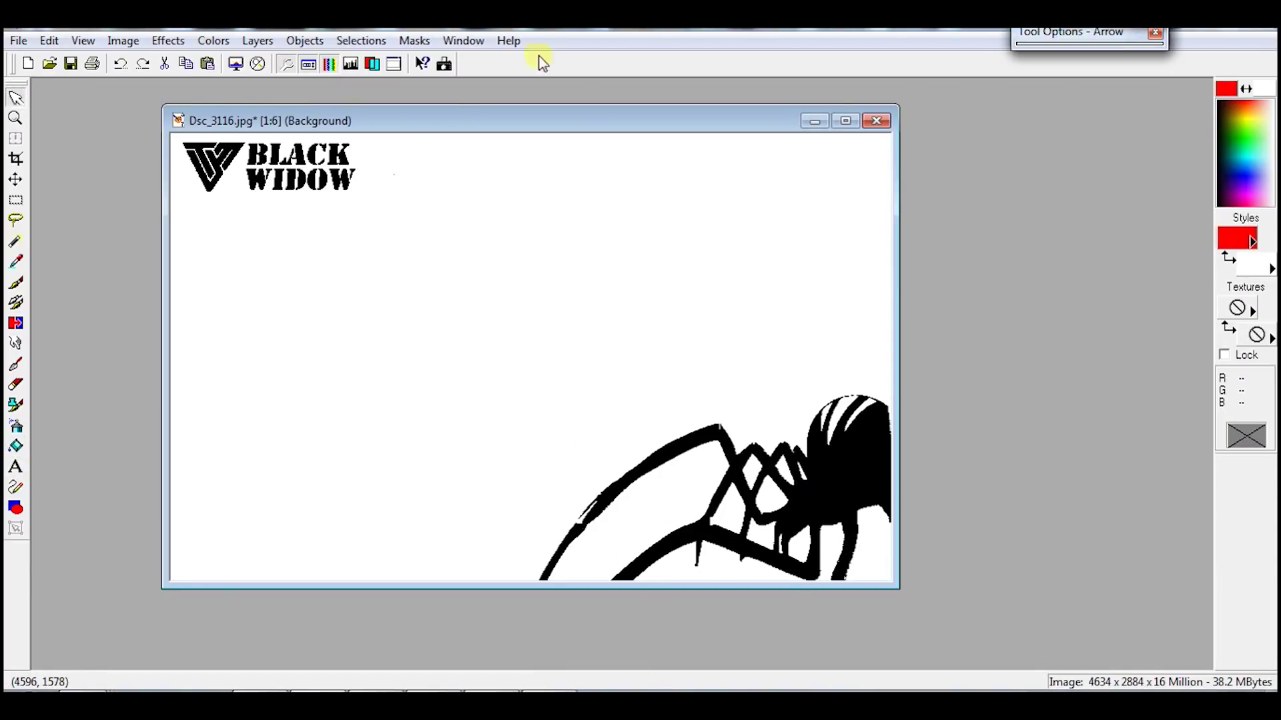
Decrease the colour depth to 2 colours using grey values, nearest color and a weighted palette.
{"action": "left_click", "coordinate": [214, 41]}
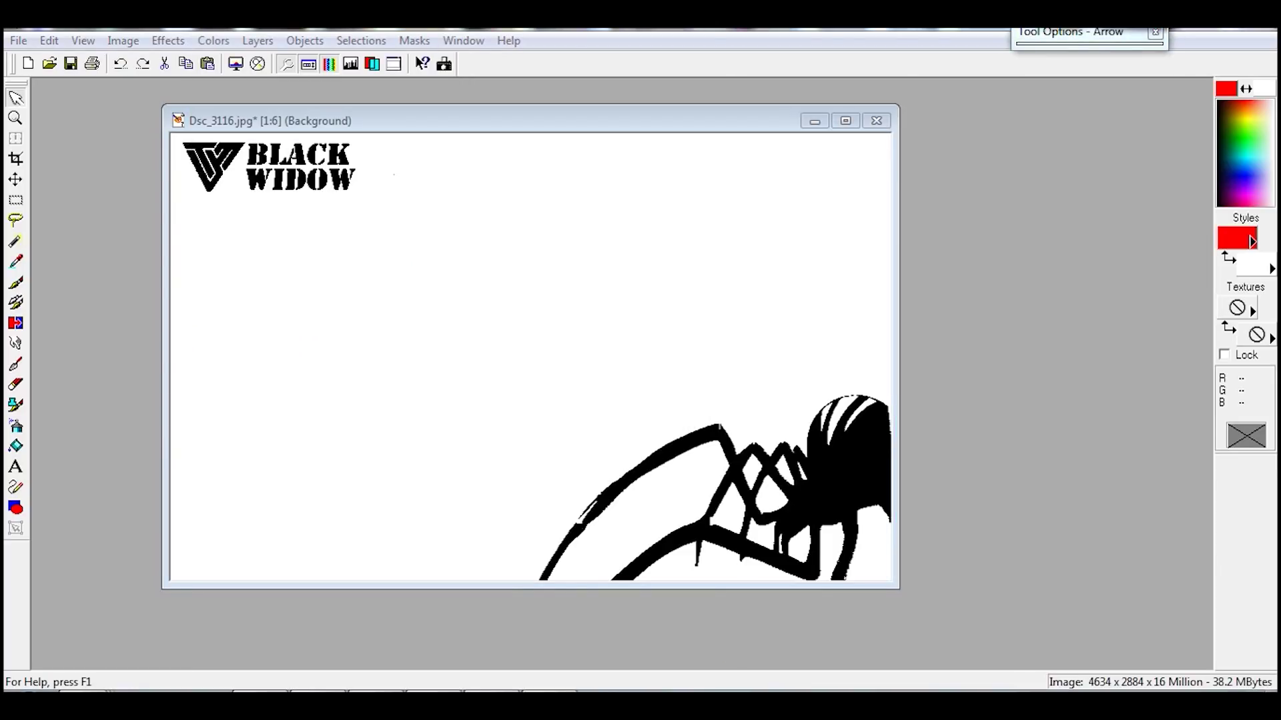
{"action": "left_click", "coordinate": [214, 41]}
{"action": "mouse_move", "coordinate": [283, 365]}
{"action": "left_click", "coordinate": [543, 366]}
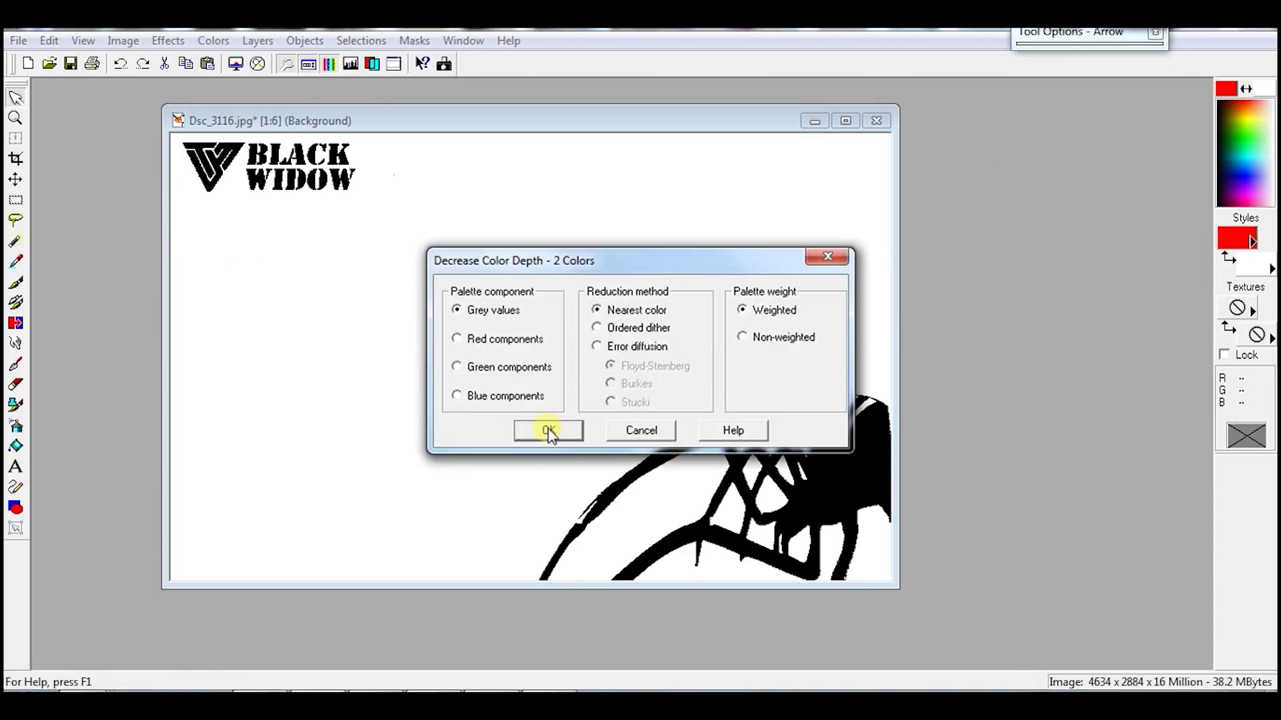
{"action": "left_click", "coordinate": [549, 429]}
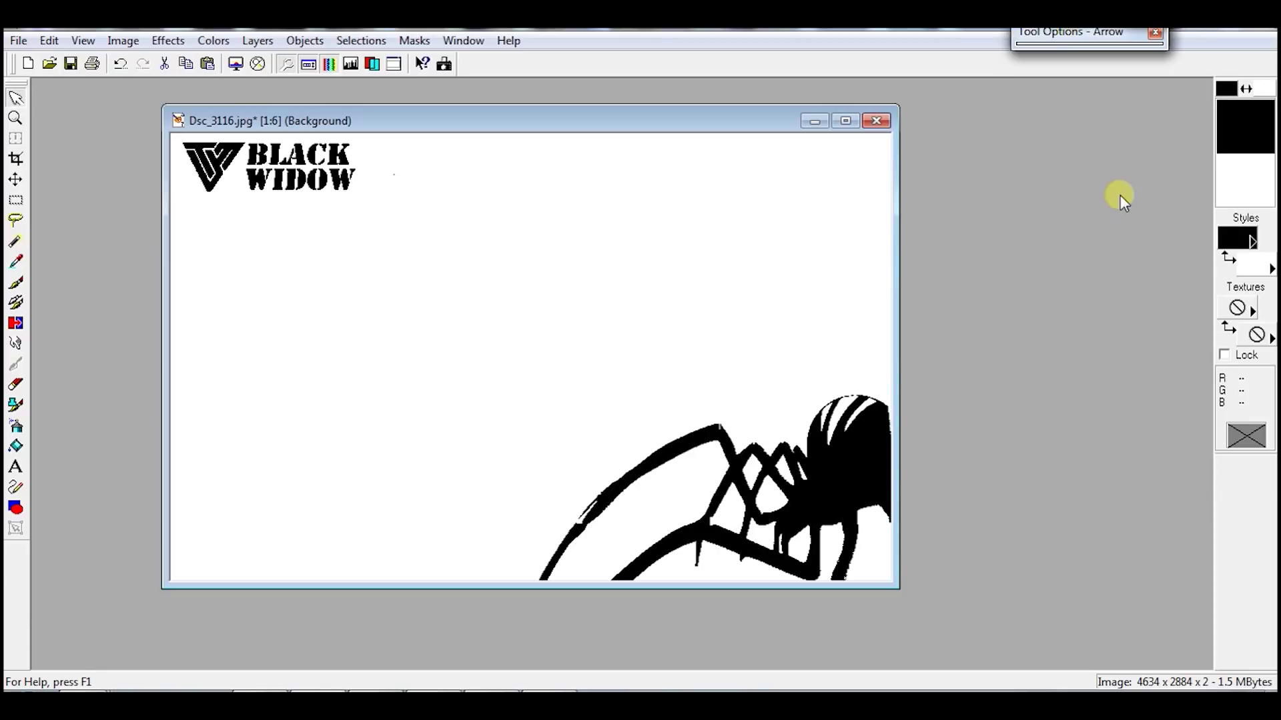
Select the Black Widow logo with a rectangle and paste a copy of it as a new image.
{"action": "left_click", "coordinate": [15, 200]}
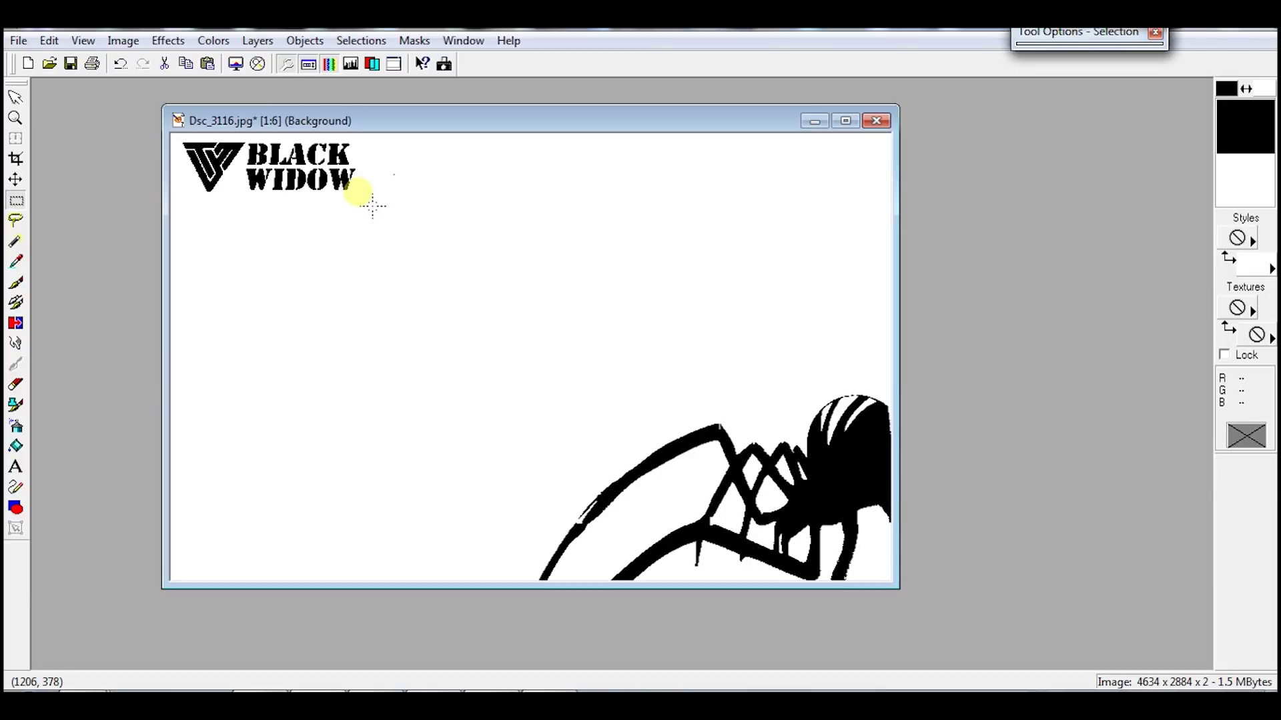
{"action": "left_click_drag", "start_coordinate": [358, 194], "coordinate": [178, 138]}
{"action": "right_click", "coordinate": [971, 258]}
{"action": "left_click", "coordinate": [972, 260]}
Resize the new logo image to 200% width and height with the Smart size type.
{"action": "left_click", "coordinate": [123, 40]}
{"action": "left_click", "coordinate": [143, 154]}
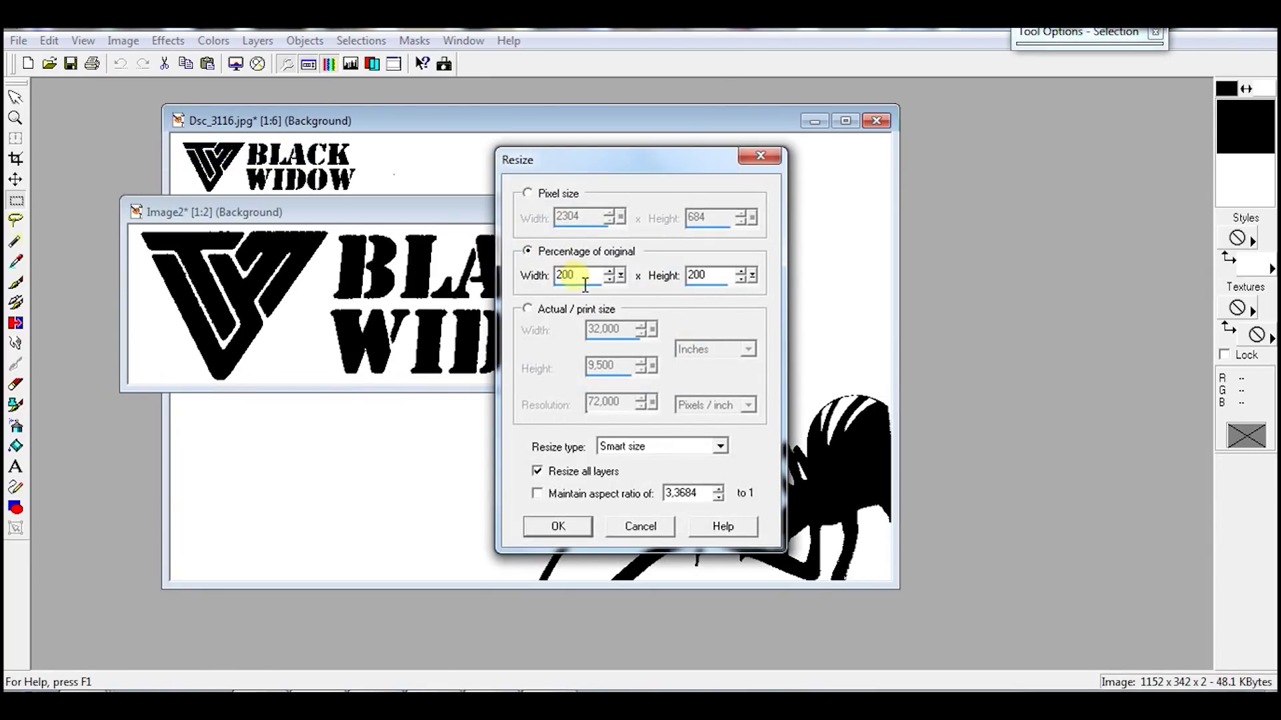
{"action": "left_click", "coordinate": [560, 526]}
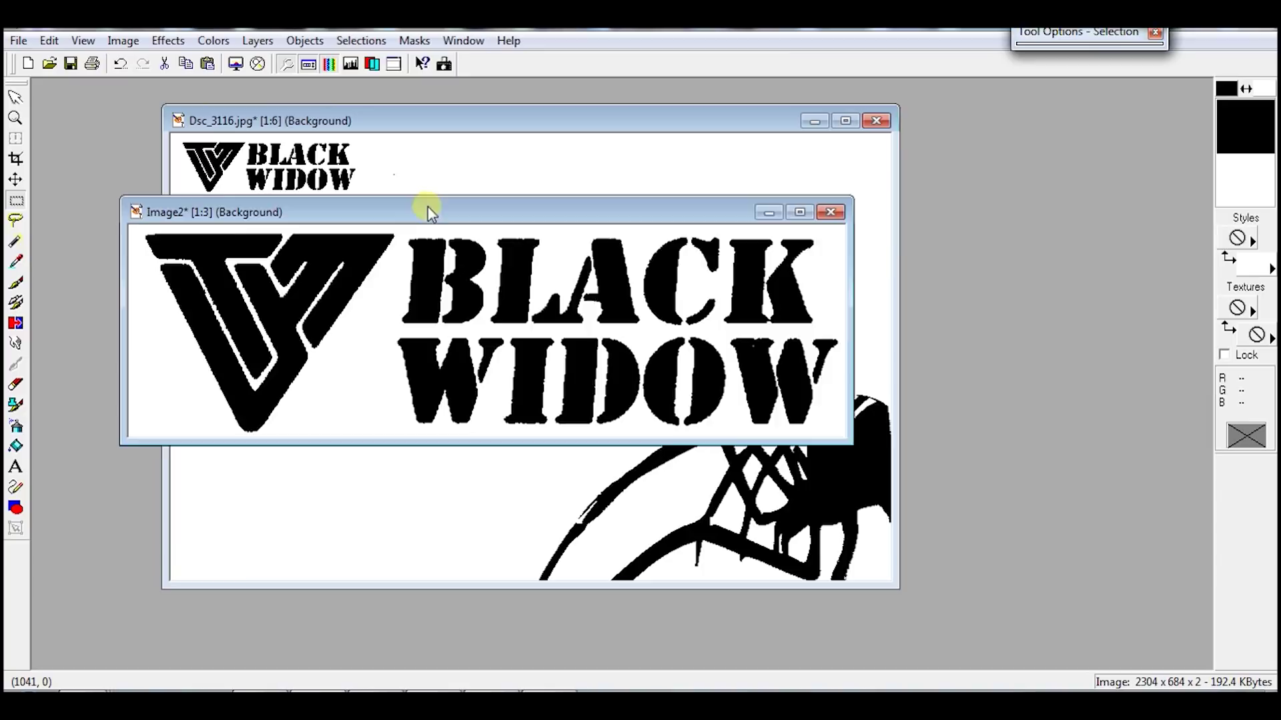
Copy the enlarged logo and paste it into Dsc_3116.jpg in the empty area just above the spider's legs.
{"action": "left_click_drag", "start_coordinate": [427, 208], "coordinate": [870, 264]}
{"action": "right_click", "coordinate": [828, 366]}
{"action": "left_click", "coordinate": [867, 396]}
{"action": "left_click", "coordinate": [641, 123]}
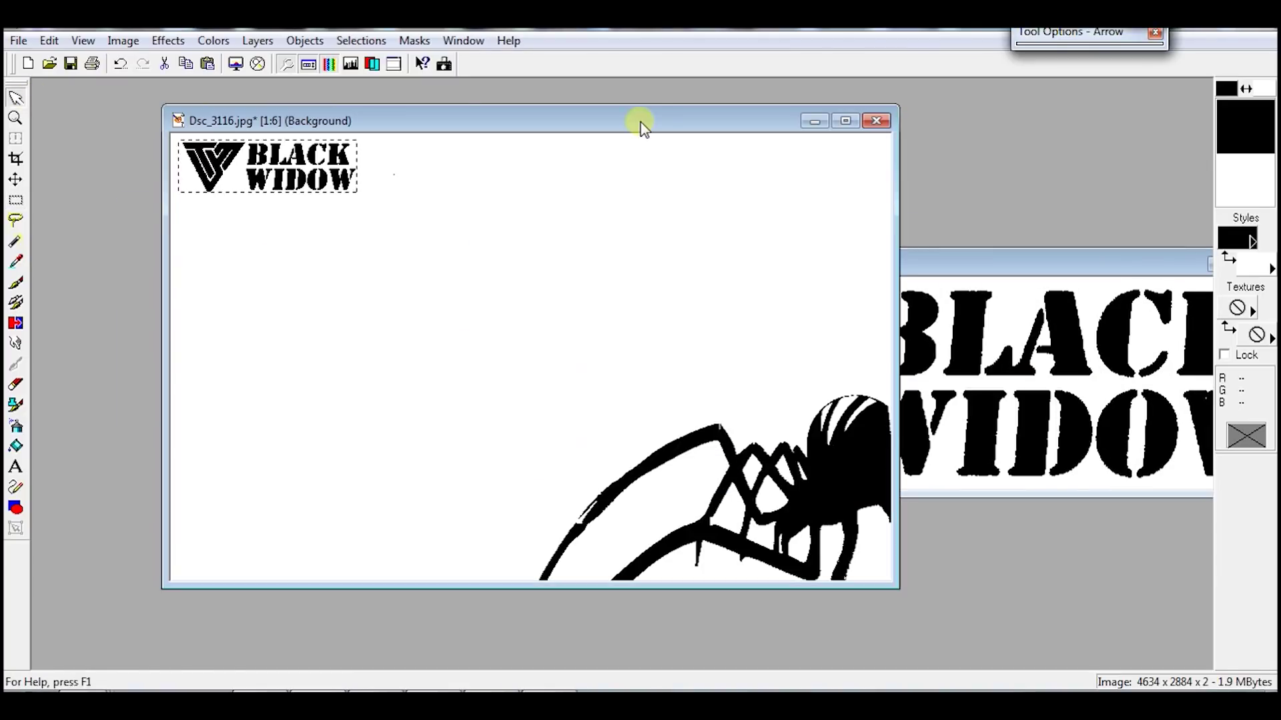
{"action": "left_click", "coordinate": [361, 41]}
{"action": "left_click", "coordinate": [381, 80]}
{"action": "right_click", "coordinate": [499, 281]}
{"action": "left_click", "coordinate": [604, 385]}
{"action": "left_click", "coordinate": [532, 363]}
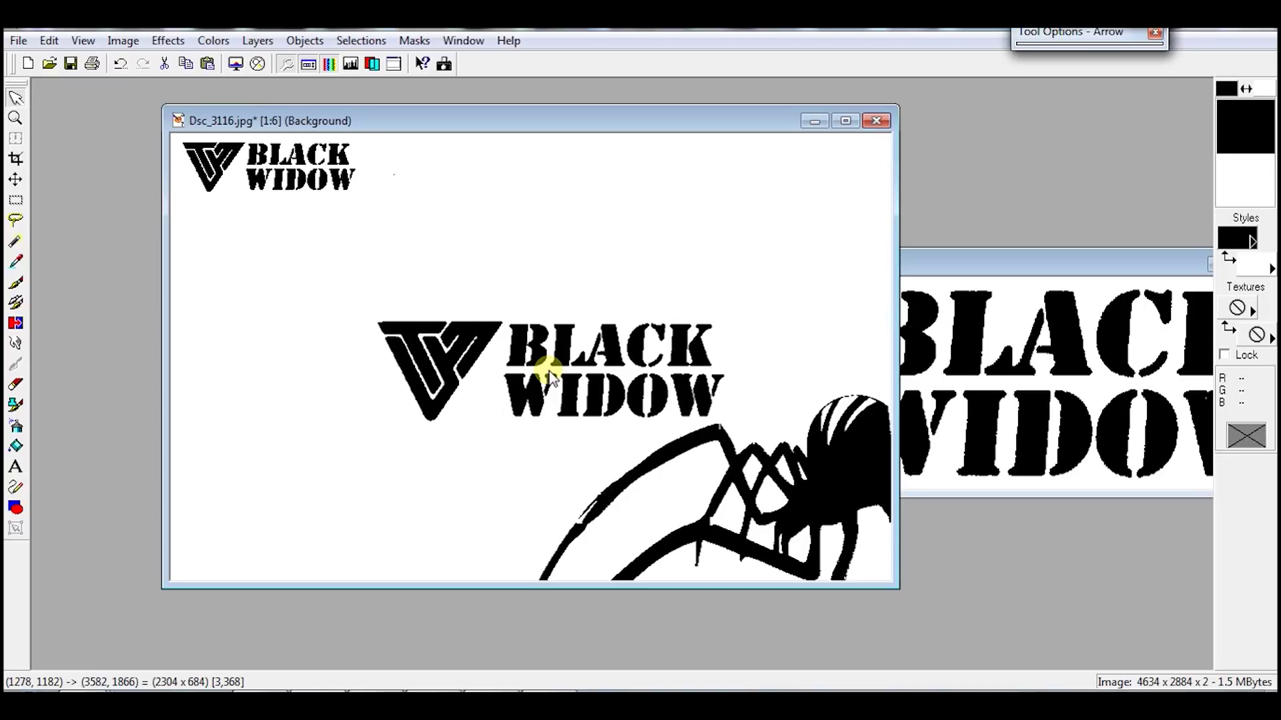
{"action": "left_click", "coordinate": [548, 374]}
Close the separate enlarged logo image without saving it and clear the selection around the pasted logo.
{"action": "left_click_drag", "start_coordinate": [1041, 264], "coordinate": [817, 271]}
{"action": "left_click", "coordinate": [1060, 272]}
{"action": "left_click", "coordinate": [668, 401]}
{"action": "left_click", "coordinate": [361, 40]}
{"action": "left_click", "coordinate": [397, 80]}
Paint over the small original Black Widow logo with white using the Paint Brush.
{"action": "left_click", "coordinate": [15, 158]}
{"action": "left_click", "coordinate": [16, 282]}
{"action": "mouse_move", "coordinate": [183, 167]}
{"action": "left_mouse_down"}
{"action": "mouse_move", "coordinate": [327, 151]}
{"action": "mouse_move", "coordinate": [319, 170]}
{"action": "mouse_move", "coordinate": [214, 172]}
{"action": "left_mouse_up"}
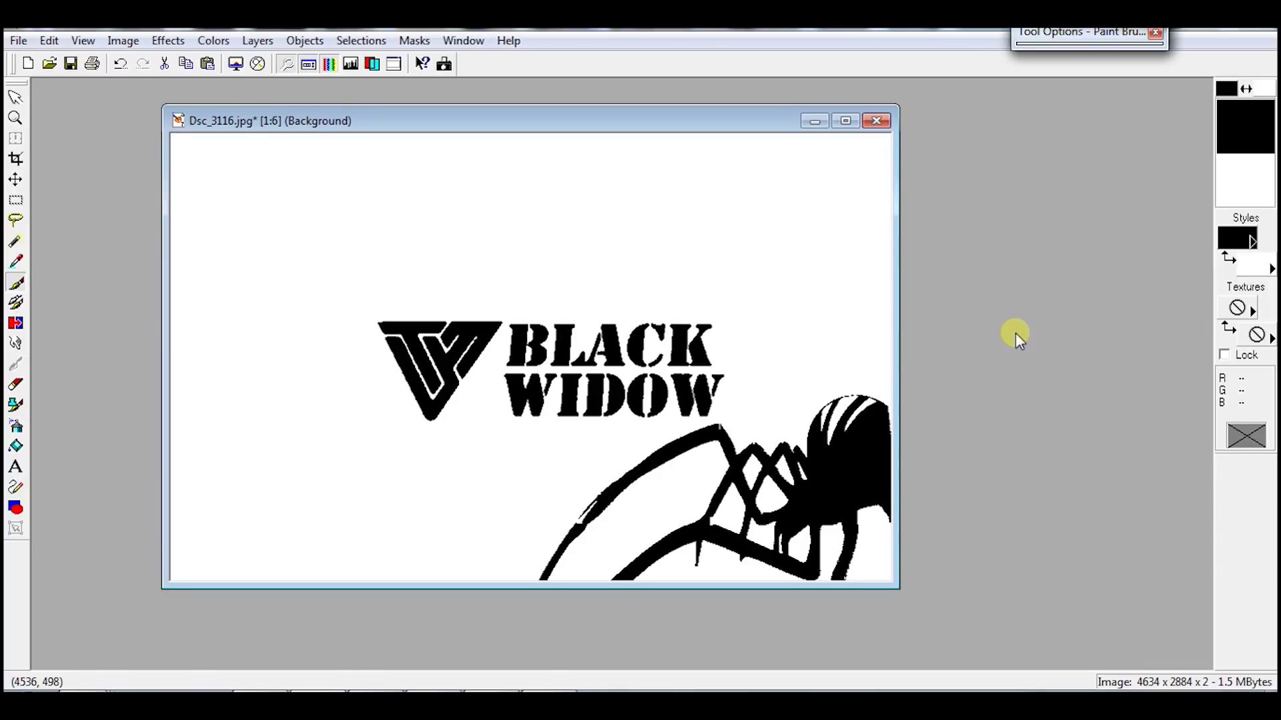
Crop the image to about 3528 × 2064 pixels around the enlarged logo and the spider.
{"action": "left_click", "coordinate": [15, 159]}
{"action": "left_click_drag", "start_coordinate": [310, 228], "coordinate": [960, 634]}
{"action": "left_click_drag", "start_coordinate": [549, 230], "coordinate": [548, 271]}
{"action": "left_click_drag", "start_coordinate": [321, 388], "coordinate": [353, 381]}
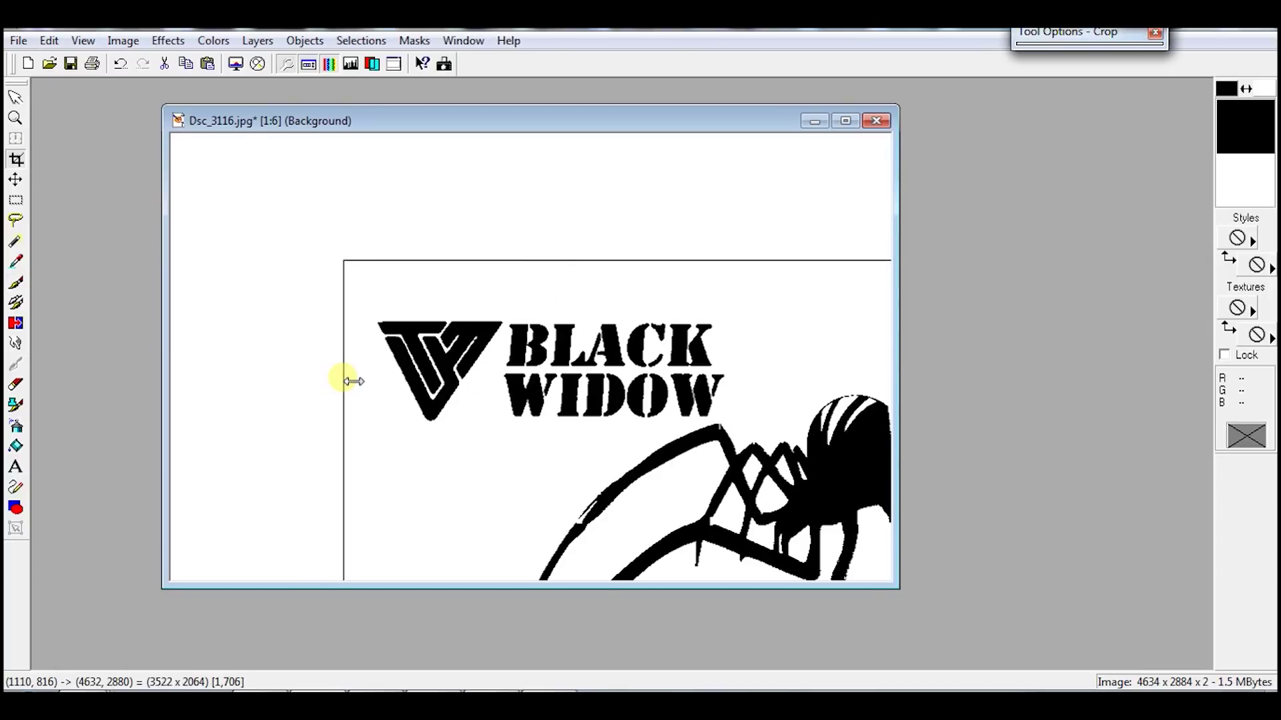
{"action": "double_click", "coordinate": [546, 421]}
Check the pixel height that a 128-pixel width would give with the aspect ratio maintained, without resizing the image.
{"action": "left_click", "coordinate": [123, 40]}
{"action": "left_click", "coordinate": [143, 154]}
{"action": "left_click_drag", "start_coordinate": [637, 165], "coordinate": [932, 179]}
{"action": "left_click", "coordinate": [856, 327]}
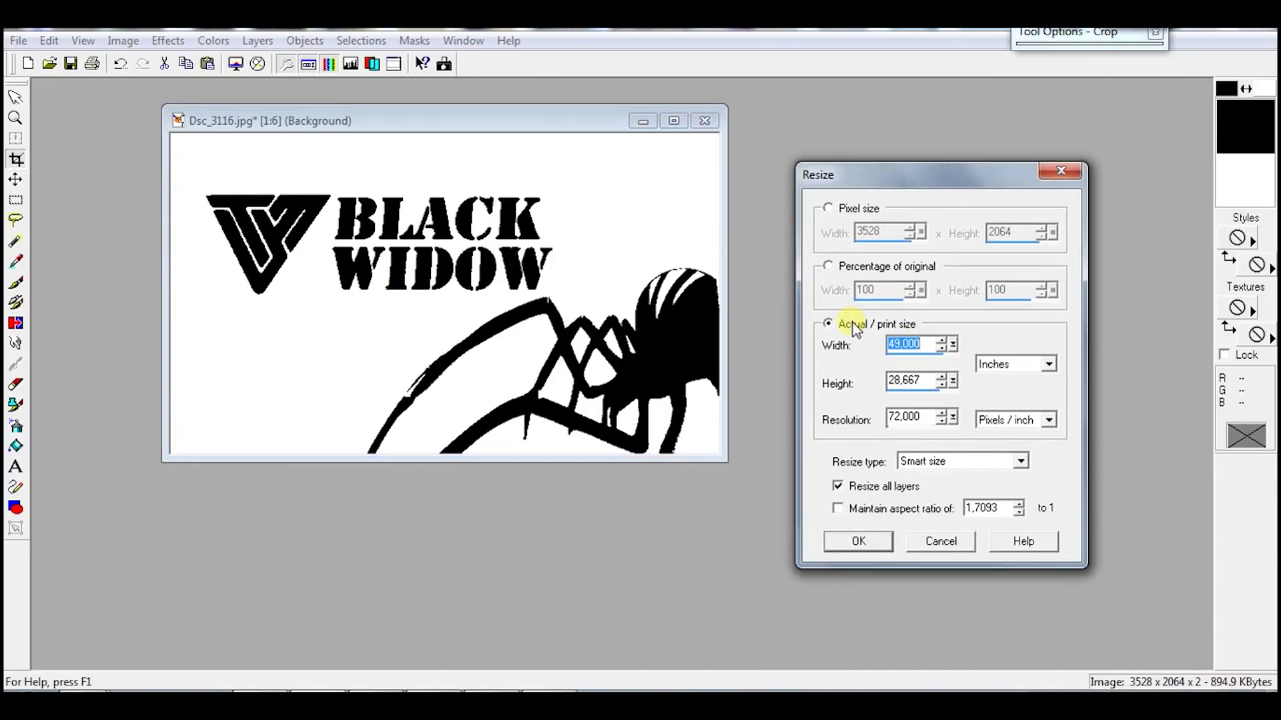
{"action": "left_click", "coordinate": [1048, 367]}
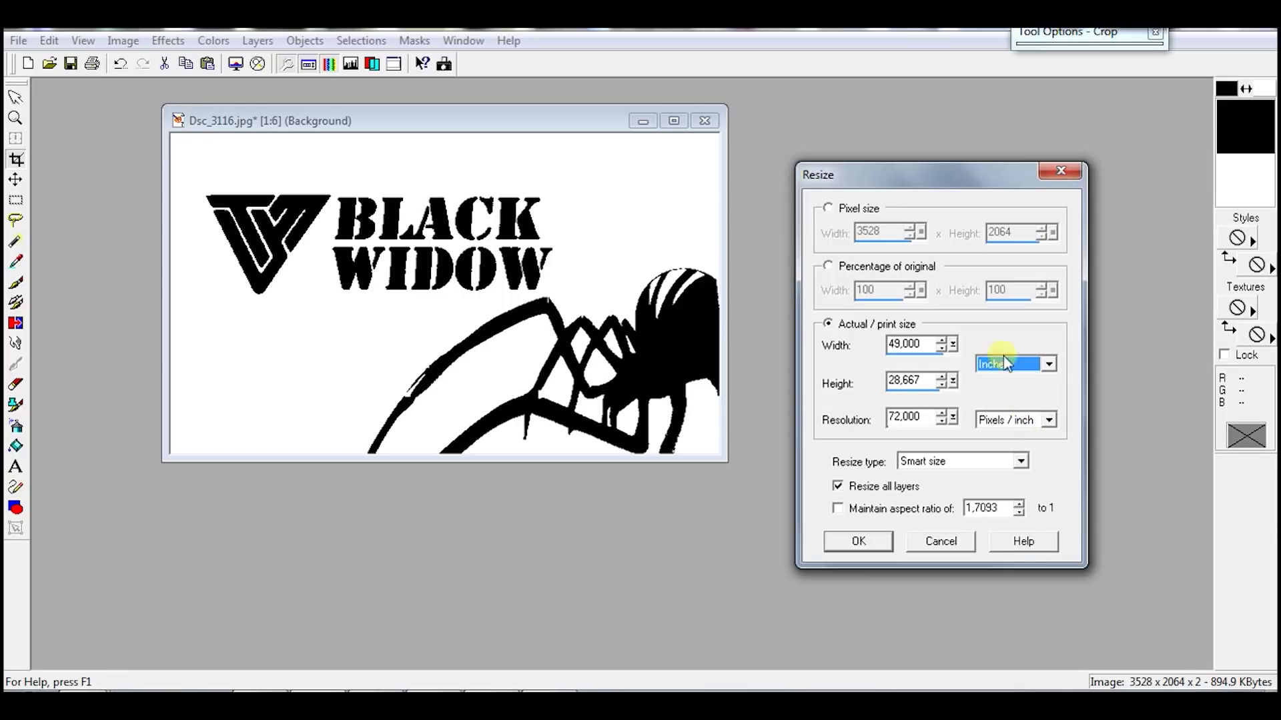
{"action": "left_click", "coordinate": [828, 208]}
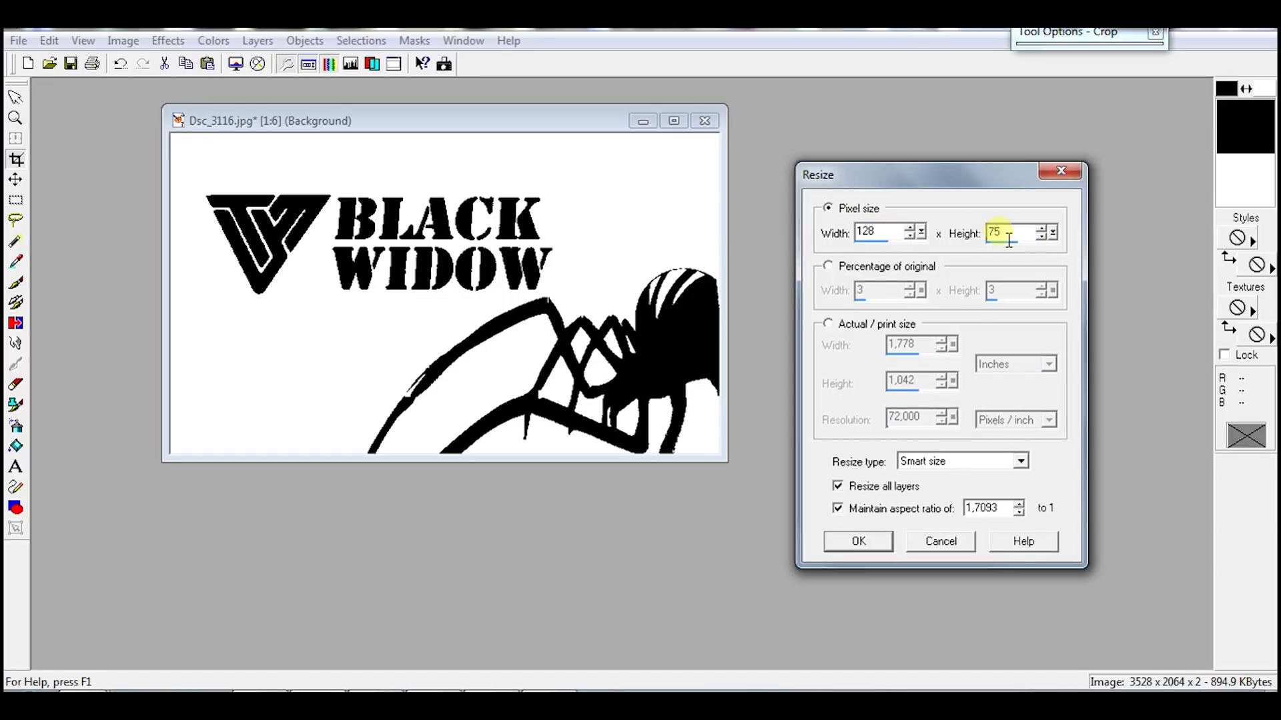
{"action": "left_click", "coordinate": [950, 552]}
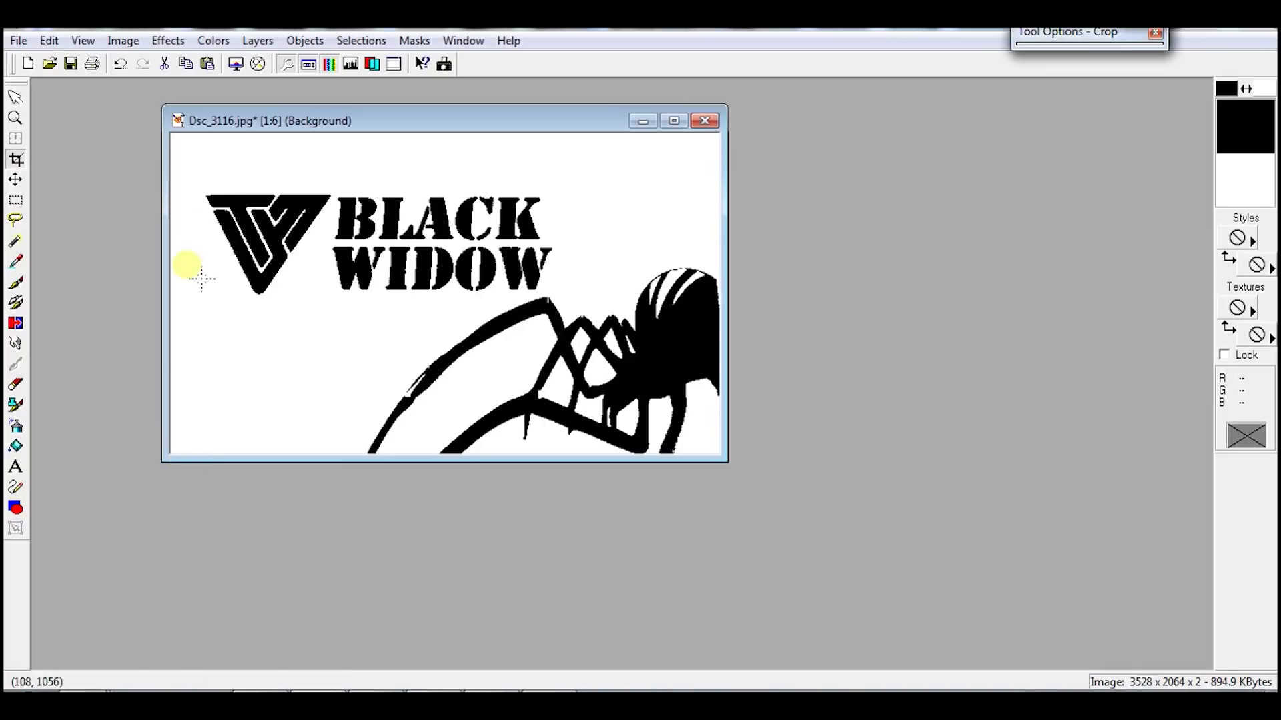
Crop the image tighter above and beside the logo to about 3348 × 1872 pixels and check its proportions at a width of 129.
{"action": "left_click_drag", "start_coordinate": [199, 154], "coordinate": [740, 456]}
{"action": "left_click_drag", "start_coordinate": [437, 154], "coordinate": [437, 163]}
{"action": "double_click", "coordinate": [437, 172]}
{"action": "left_click", "coordinate": [124, 41]}
{"action": "left_click", "coordinate": [145, 154]}
{"action": "left_click_drag", "start_coordinate": [660, 172], "coordinate": [967, 203]}
{"action": "left_click", "coordinate": [839, 224]}
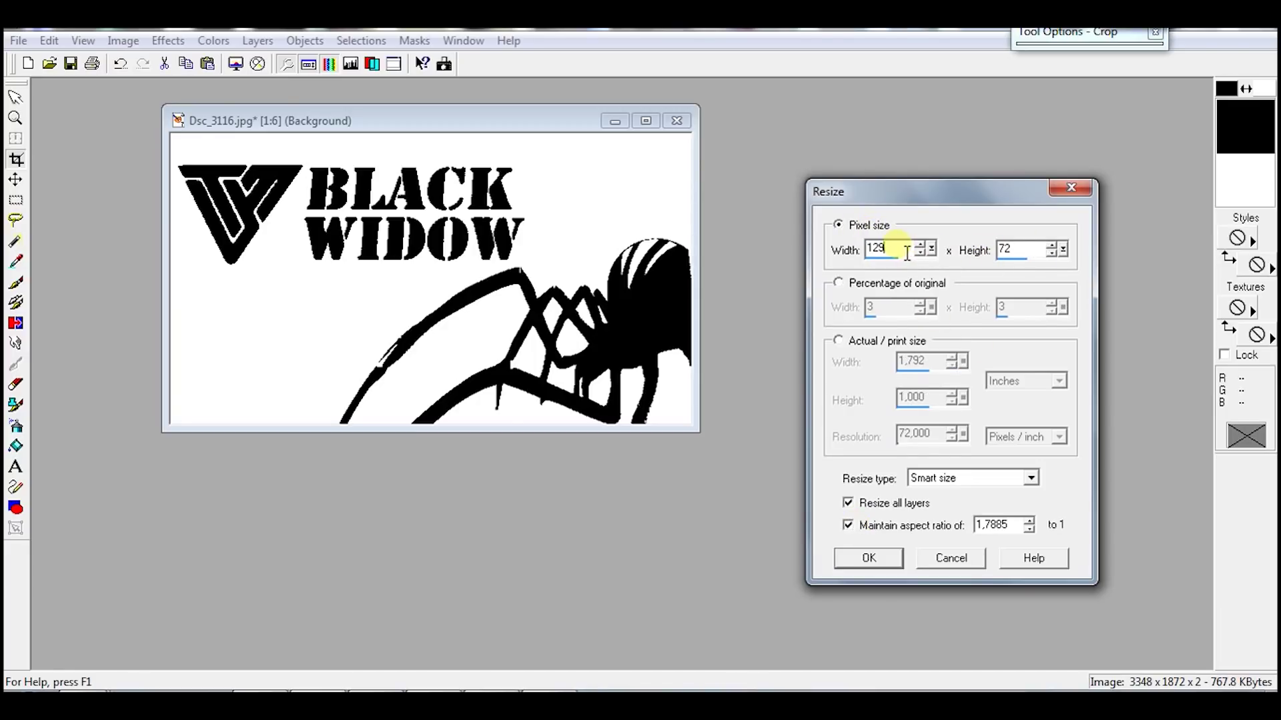
{"action": "left_click", "coordinate": [951, 557]}
Crop the image to about 3342 × 1836 pixels and check its proportional pixel size without resizing it.
{"action": "left_click_drag", "start_coordinate": [171, 139], "coordinate": [819, 439]}
{"action": "double_click", "coordinate": [474, 279]}
{"action": "left_click", "coordinate": [123, 41]}
{"action": "left_click", "coordinate": [145, 154]}
{"action": "left_click_drag", "start_coordinate": [547, 170], "coordinate": [766, 150]}
{"action": "left_click", "coordinate": [765, 193]}
{"action": "left_click_drag", "start_coordinate": [903, 150], "coordinate": [949, 142]}
{"action": "left_click", "coordinate": [904, 512]}
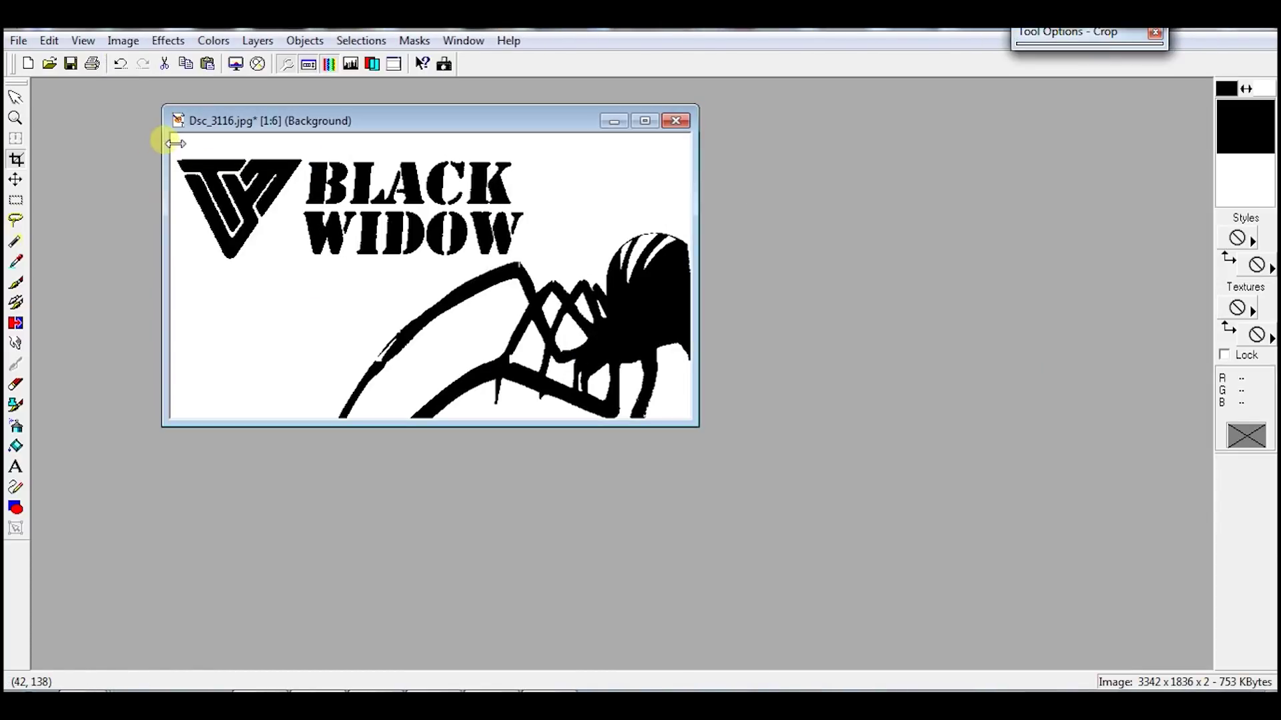
Crop more white space above the logo to about 3342 × 1758 pixels and check the proportional height at a width of 127.
{"action": "double_click", "coordinate": [172, 147]}
{"action": "left_click", "coordinate": [124, 40]}
{"action": "left_click", "coordinate": [145, 154]}
{"action": "left_click_drag", "start_coordinate": [594, 140], "coordinate": [836, 108]}
{"action": "left_click", "coordinate": [783, 451]}
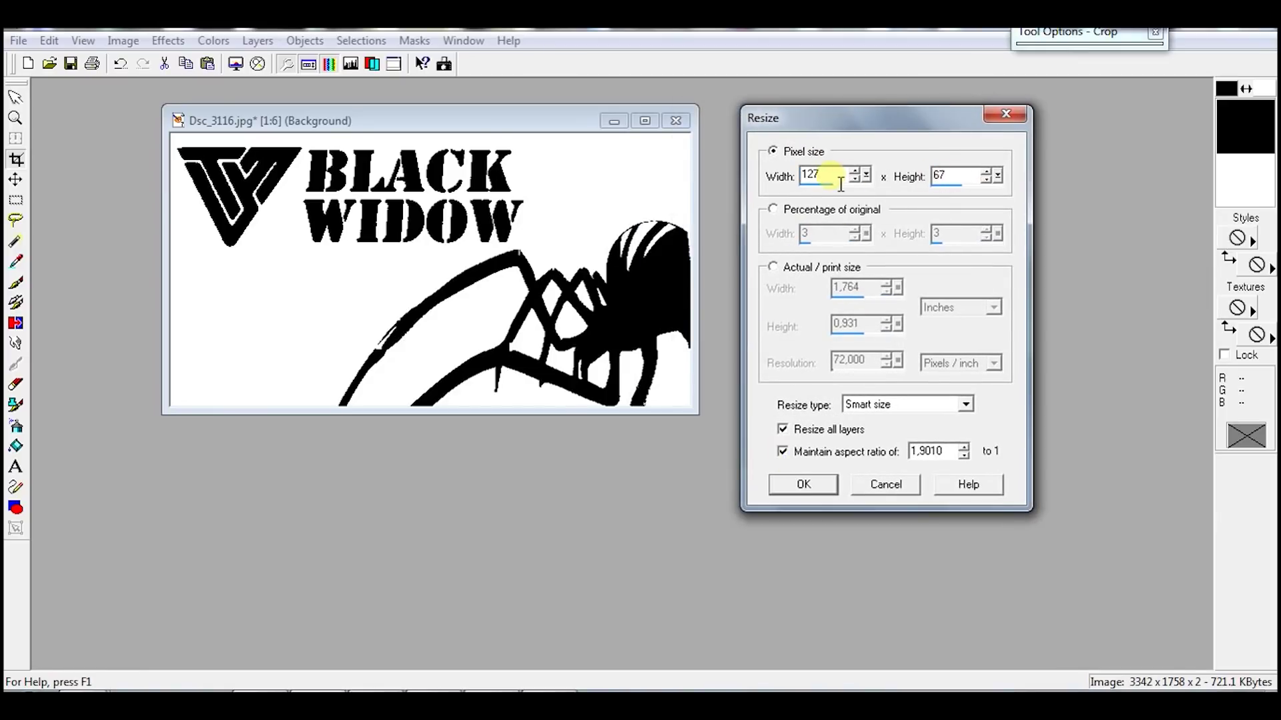
{"action": "left_click", "coordinate": [886, 485]}
Trim the image above the logo to about 3342 × 1722 pixels and check the proportional height at a width of 128.
{"action": "double_click", "coordinate": [180, 152]}
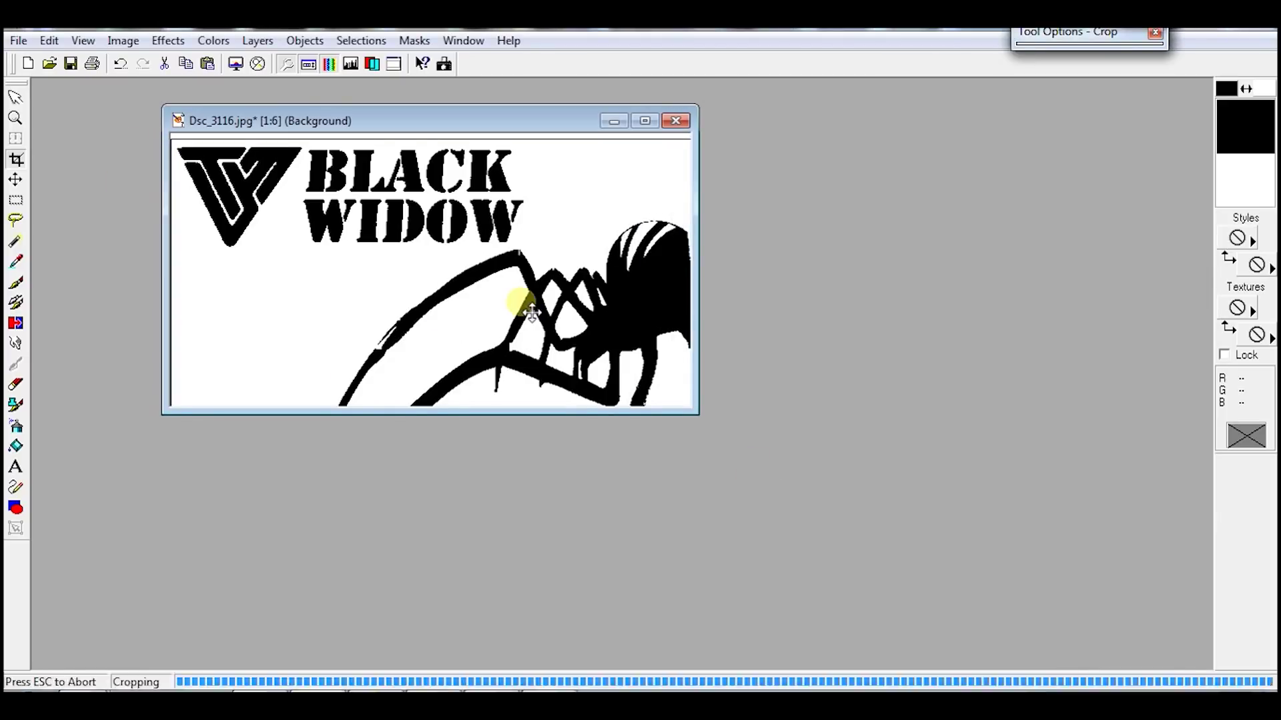
{"action": "left_click", "coordinate": [124, 40]}
{"action": "left_click", "coordinate": [145, 154]}
{"action": "left_click_drag", "start_coordinate": [609, 157], "coordinate": [836, 112]}
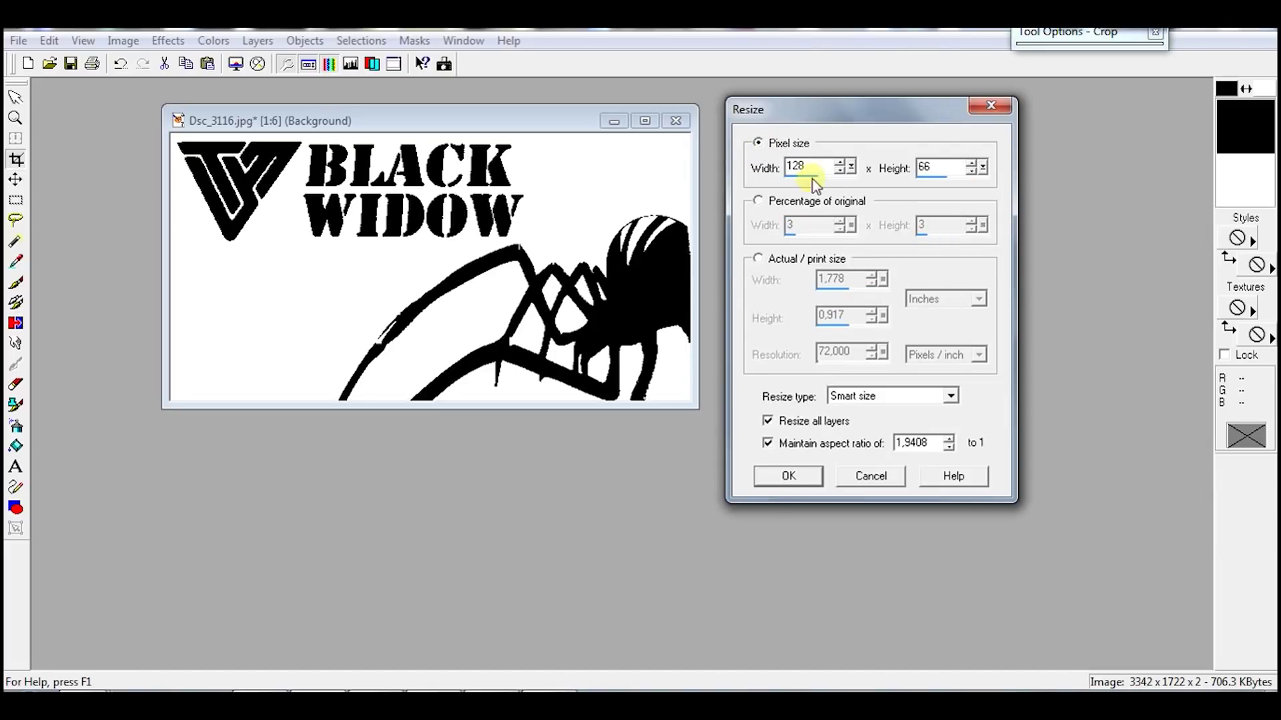
{"action": "left_click", "coordinate": [870, 475]}
Crop the image to about 3342 × 1704 pixels and check its size in the resize settings without applying them.
{"action": "left_click_drag", "start_coordinate": [172, 143], "coordinate": [795, 423]}
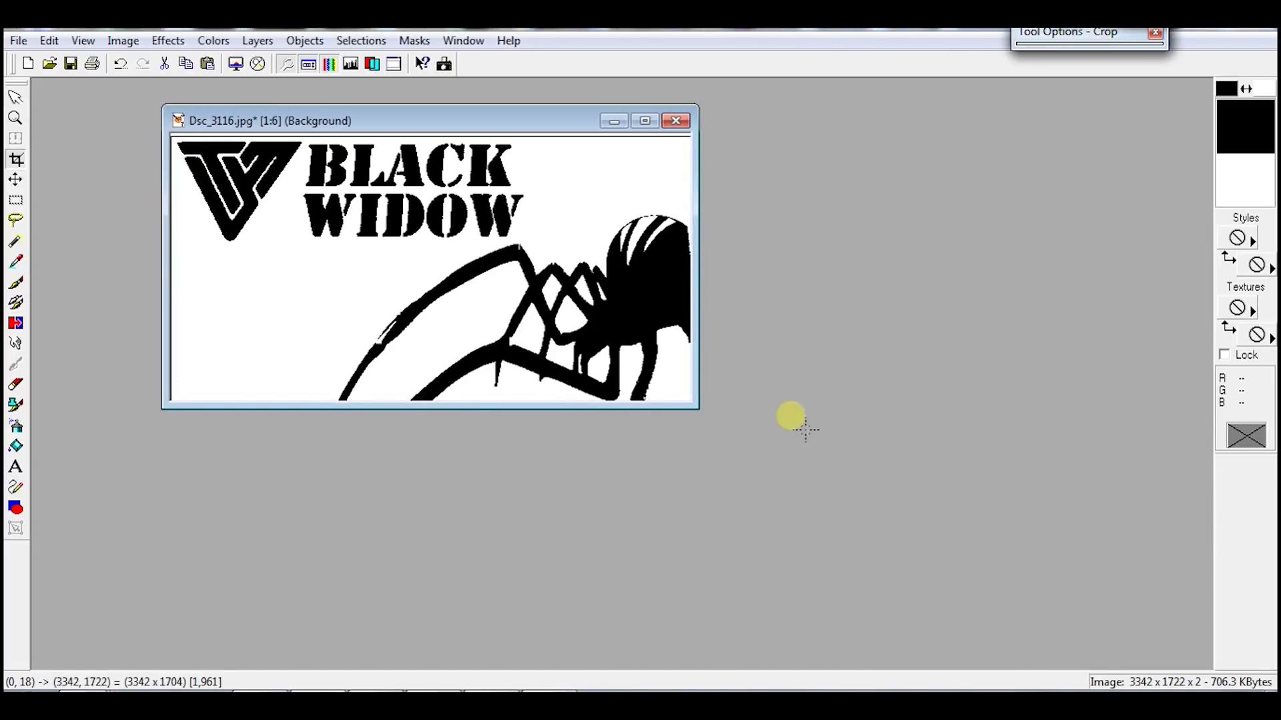
{"action": "double_click", "coordinate": [337, 166]}
{"action": "left_click", "coordinate": [123, 40]}
{"action": "left_click", "coordinate": [160, 155]}
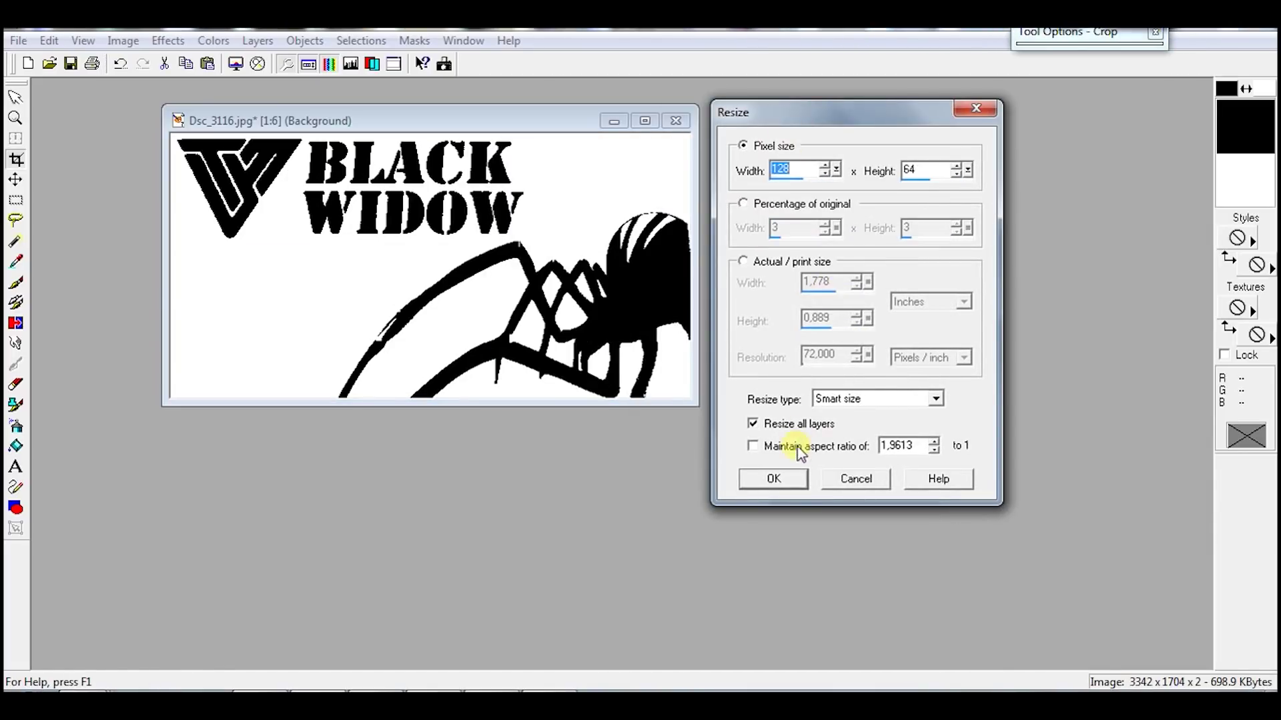
{"action": "left_click", "coordinate": [856, 479]}
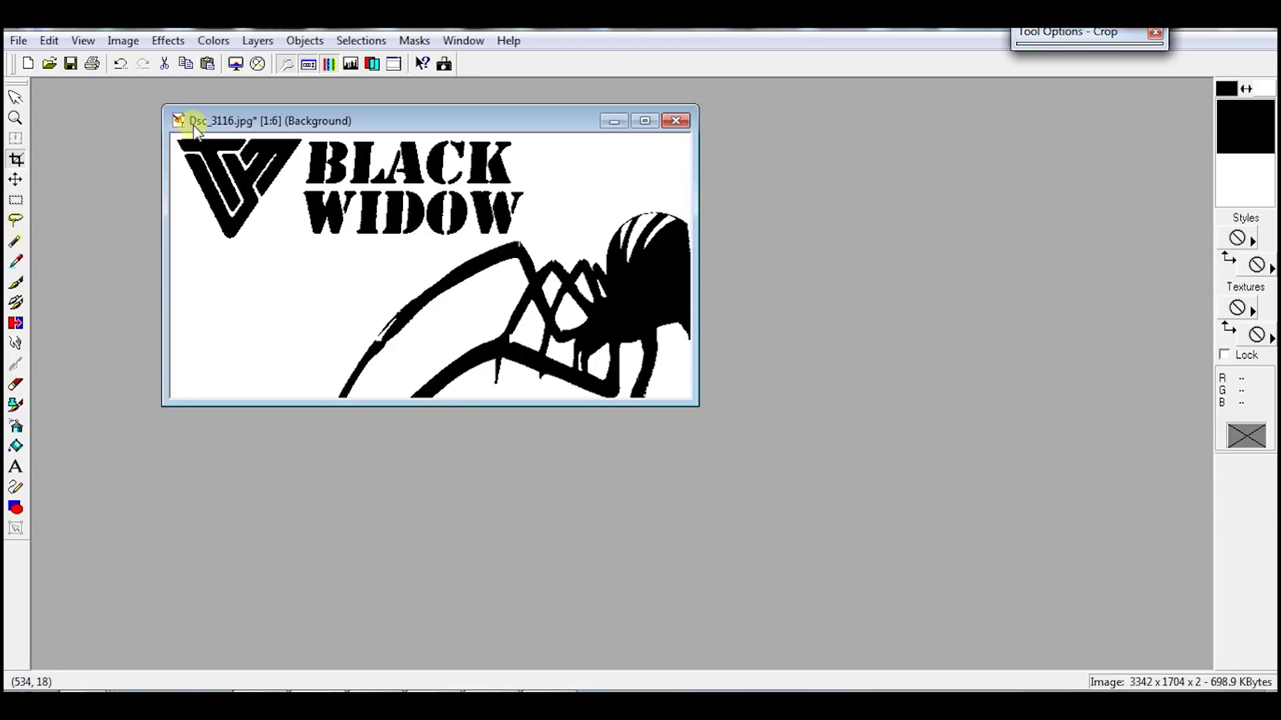
Crop the image to about 3342 × 1698 pixels and check the height a 128-pixel width gives with the aspect ratio maintained.
{"action": "left_click_drag", "start_coordinate": [172, 136], "coordinate": [875, 480]}
{"action": "left_click_drag", "start_coordinate": [176, 237], "coordinate": [169, 236]}
{"action": "double_click", "coordinate": [366, 177]}
{"action": "left_click", "coordinate": [123, 40]}
{"action": "left_click", "coordinate": [143, 154]}
{"action": "mouse_move", "coordinate": [650, 137]}
{"action": "left_mouse_down"}
{"action": "mouse_move", "coordinate": [862, 137]}
{"action": "mouse_move", "coordinate": [880, 125]}
{"action": "left_mouse_up"}
{"action": "left_click", "coordinate": [756, 158]}
{"action": "left_click", "coordinate": [794, 456]}
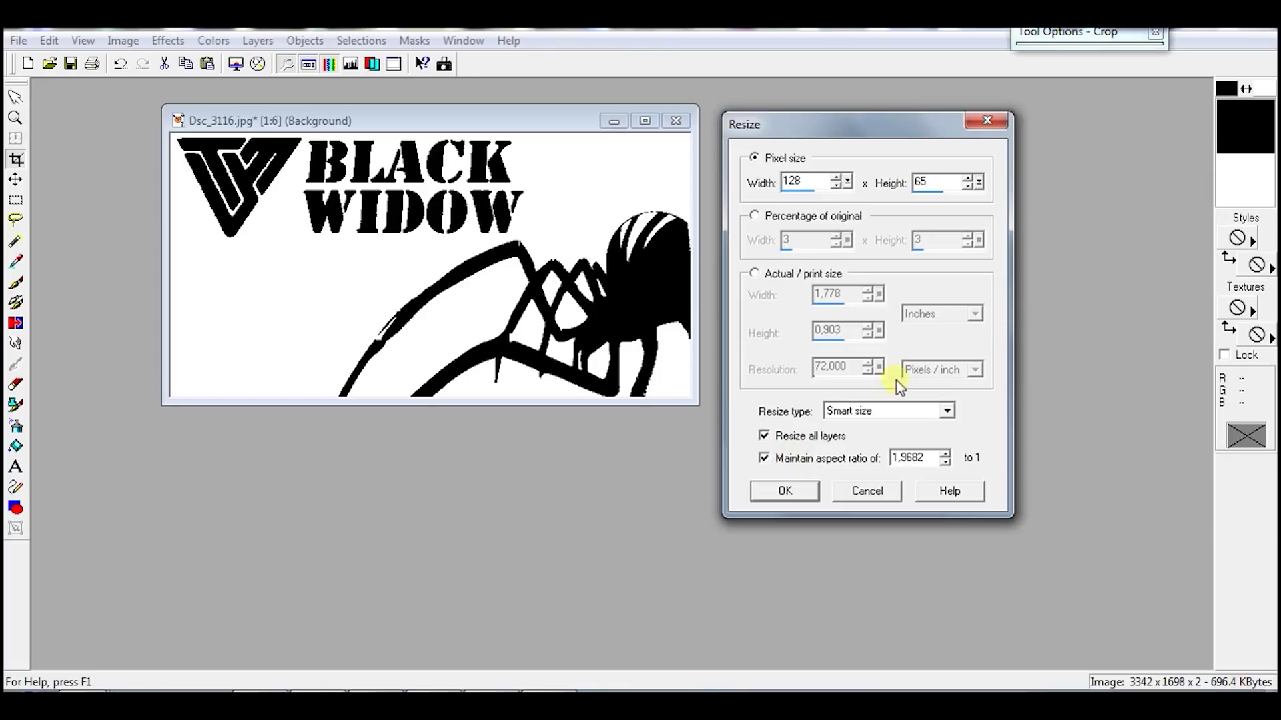
{"action": "left_click", "coordinate": [866, 491]}
Crop the image to about 3342 × 1686 pixels and check the height a 128-pixel width gives, leaving the size unapplied.
{"action": "left_click_drag", "start_coordinate": [170, 134], "coordinate": [798, 483]}
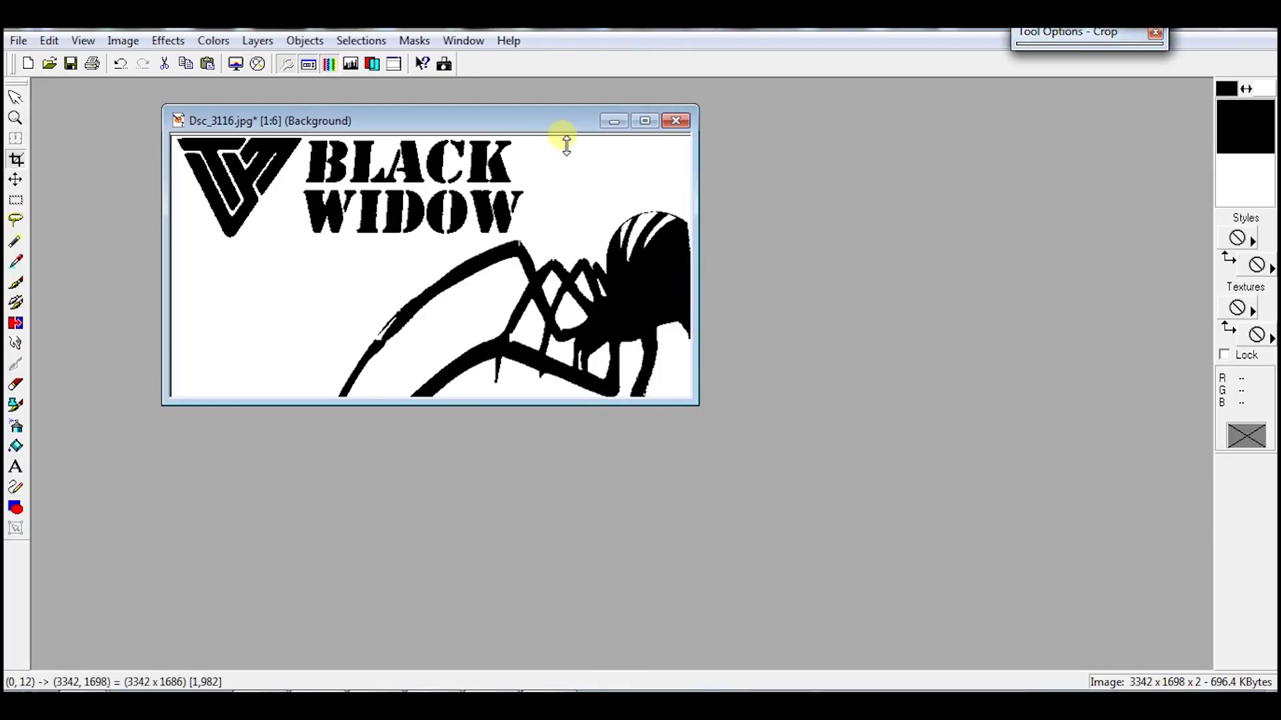
{"action": "left_click", "coordinate": [123, 41]}
{"action": "left_click", "coordinate": [144, 194]}
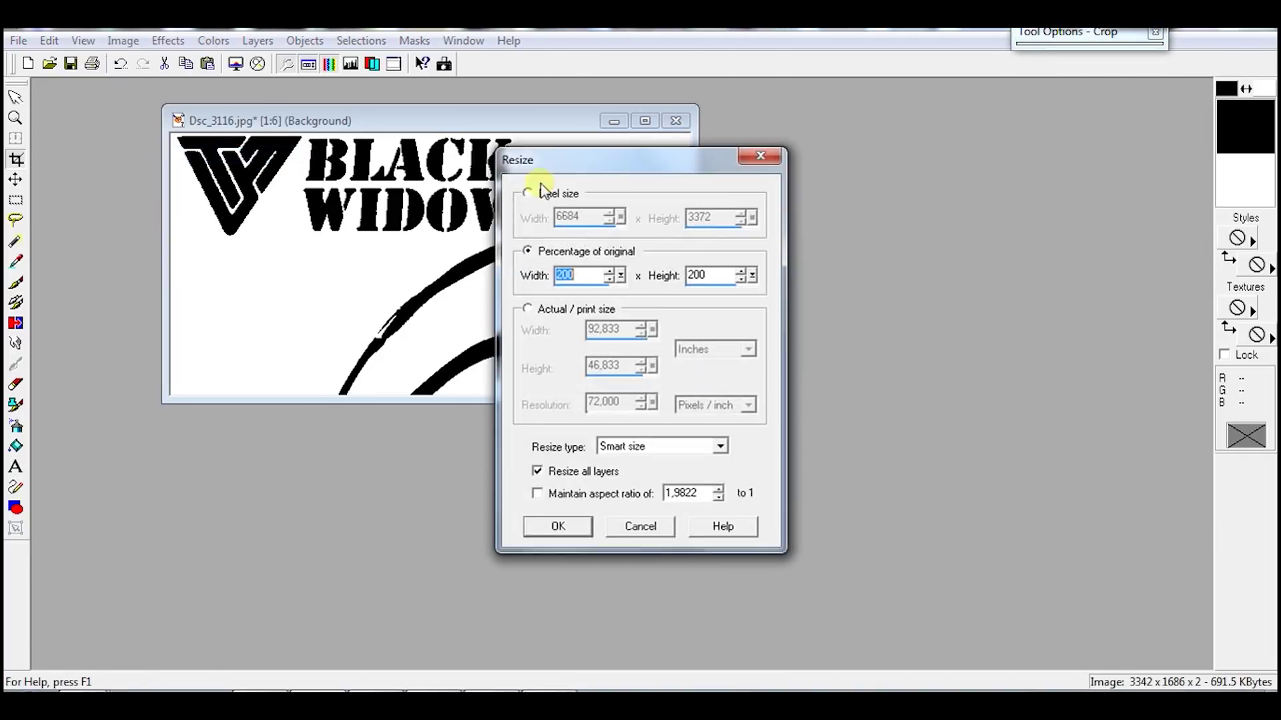
{"action": "left_click_drag", "start_coordinate": [541, 162], "coordinate": [750, 119]}
{"action": "left_click", "coordinate": [739, 154]}
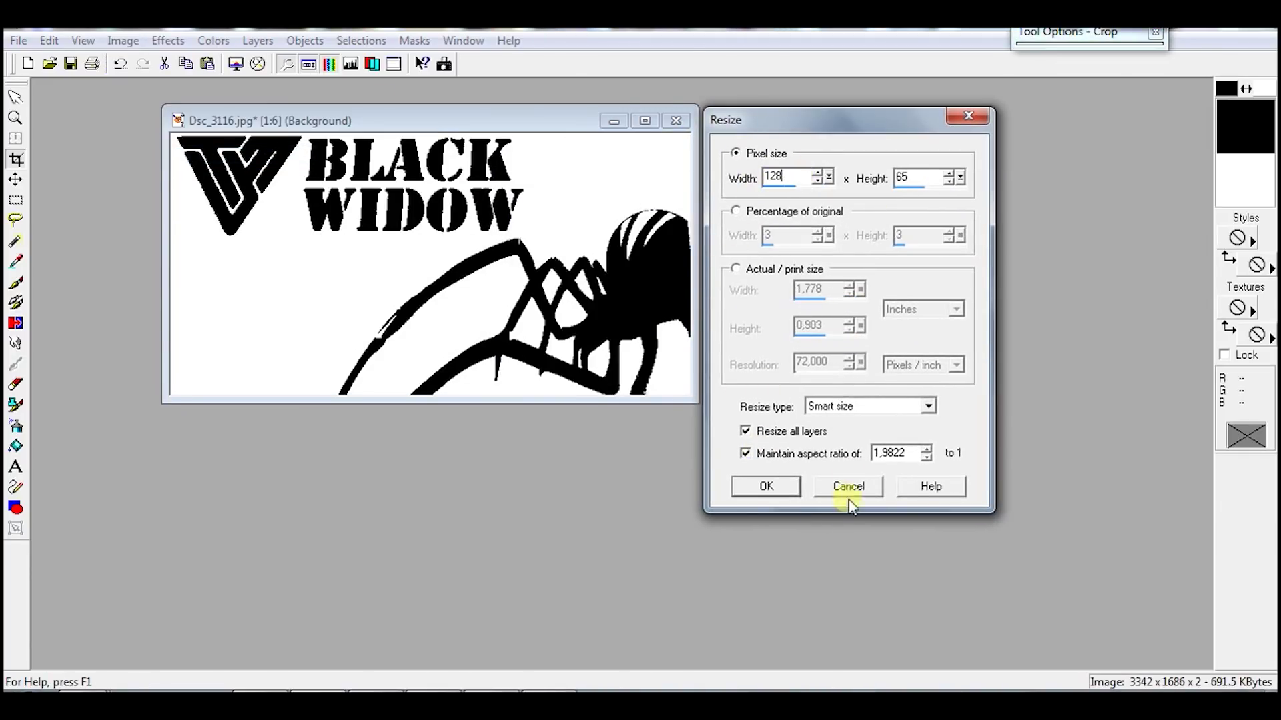
{"action": "left_click", "coordinate": [847, 486]}
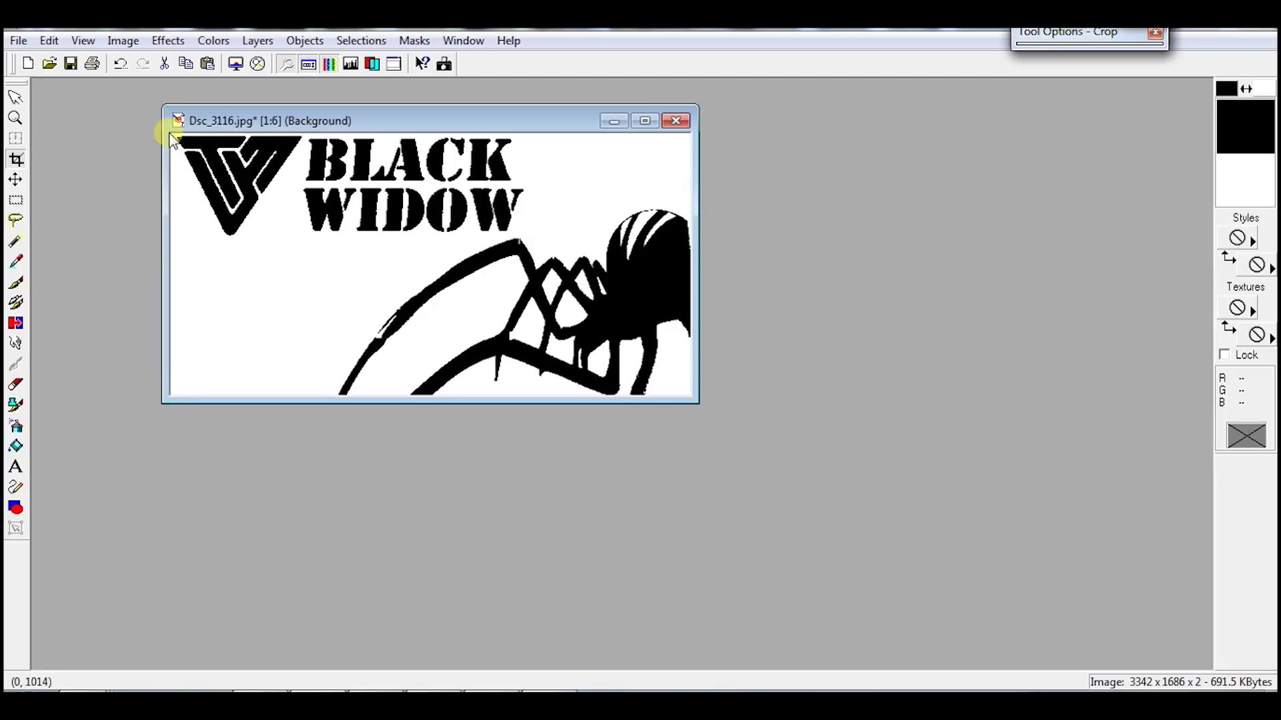
Crop the image to about 3342 × 1674 pixels and resize it to 128 × 64 pixels with the aspect ratio maintained.
{"action": "left_click_drag", "start_coordinate": [170, 134], "coordinate": [761, 395]}
{"action": "double_click", "coordinate": [500, 294]}
{"action": "left_click", "coordinate": [125, 42]}
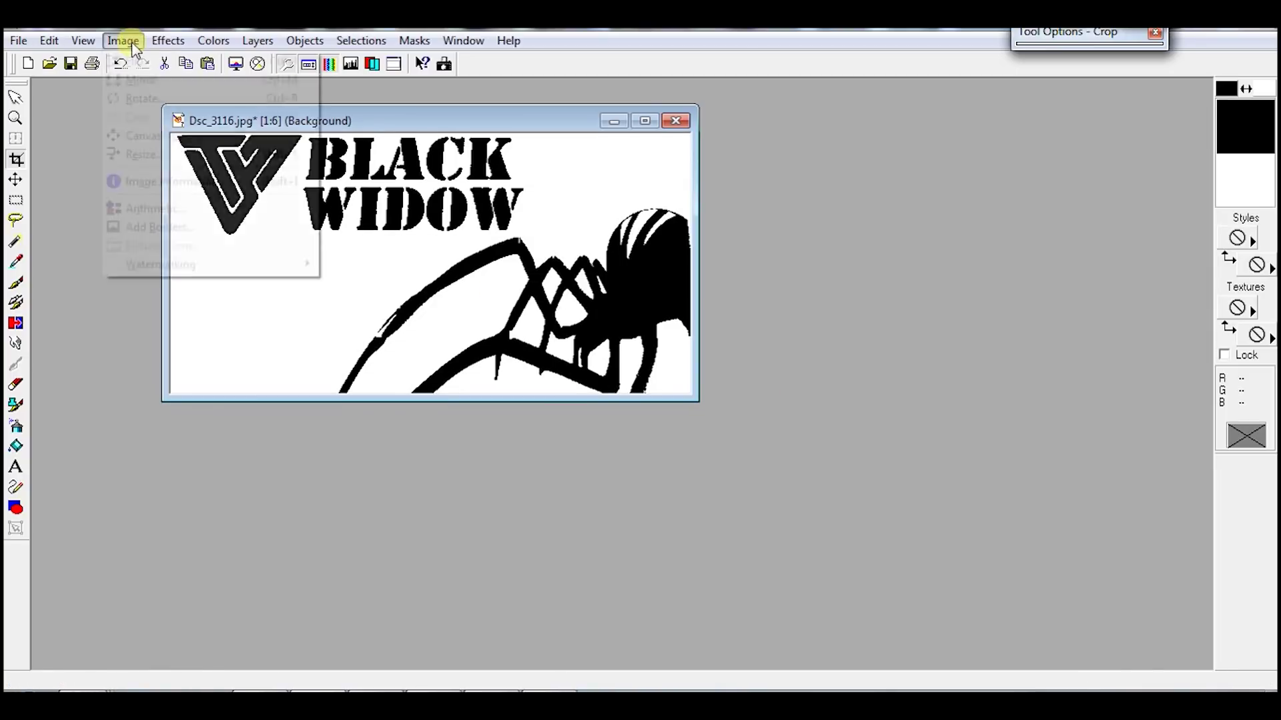
{"action": "left_click", "coordinate": [144, 193]}
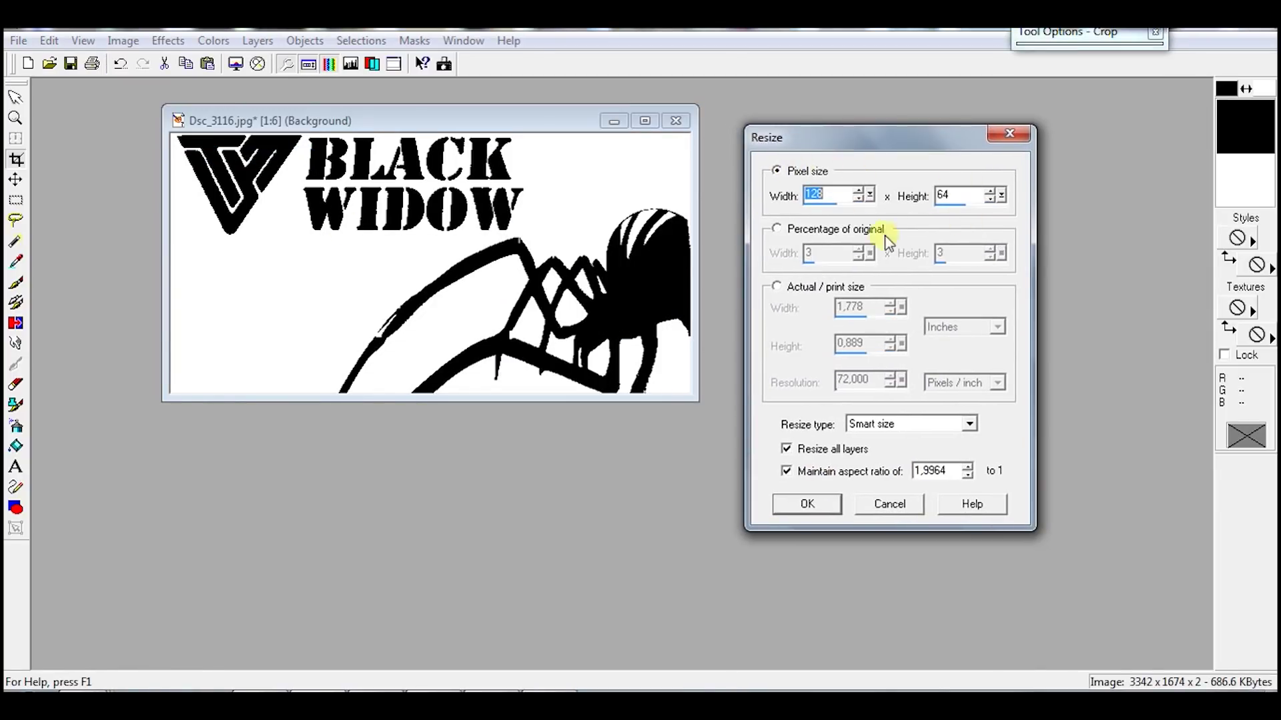
{"action": "left_click", "coordinate": [804, 509]}
Touch up the emblem, the BLACK WIDOW lettering and the spider pixel by pixel with the Paint Brush.
{"action": "scroll", "coordinate": [254, 169], "scroll_direction": "up", "scroll_amount": 2}
{"action": "mouse_move", "coordinate": [344, 126]}
{"action": "left_mouse_down"}
{"action": "mouse_move", "coordinate": [441, 152]}
{"action": "mouse_move", "coordinate": [567, 246]}
{"action": "mouse_move", "coordinate": [669, 301]}
{"action": "mouse_move", "coordinate": [635, 255]}
{"action": "left_mouse_up"}
{"action": "scroll", "coordinate": [738, 309], "scroll_direction": "up", "scroll_amount": 1}
{"action": "left_click", "coordinate": [15, 282]}
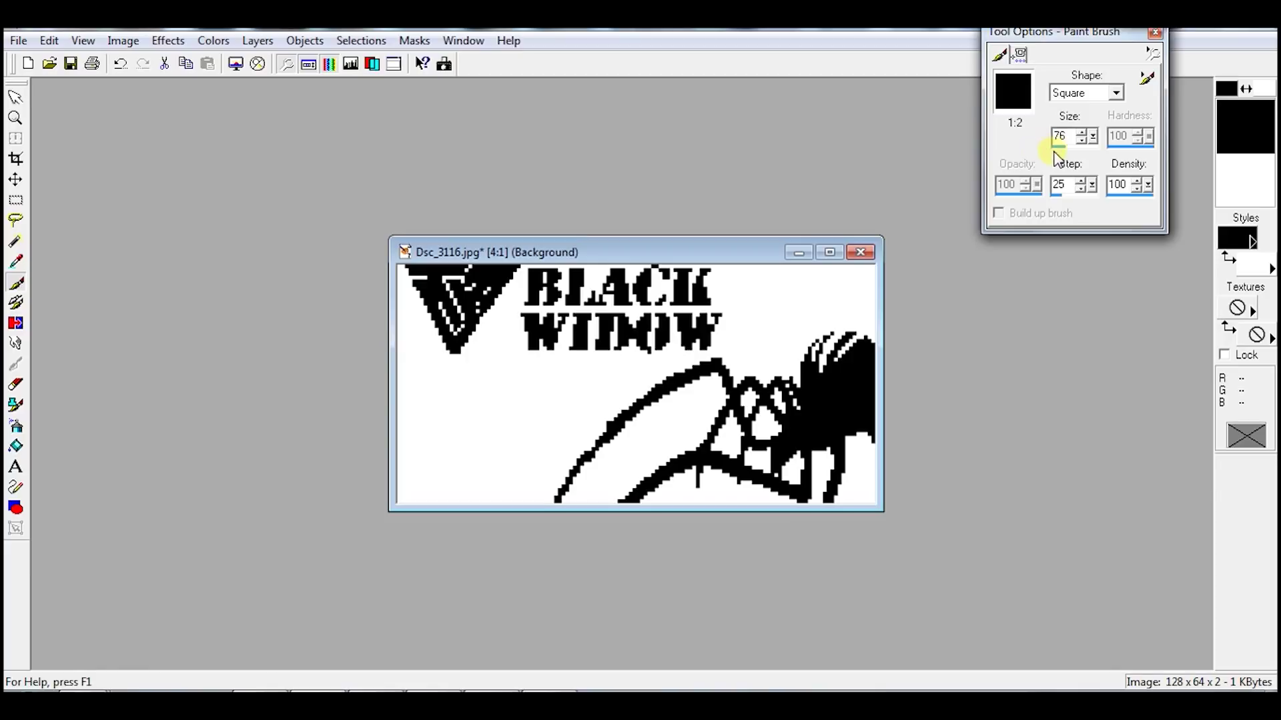
{"action": "scroll", "coordinate": [737, 386], "scroll_direction": "up", "scroll_amount": 1}
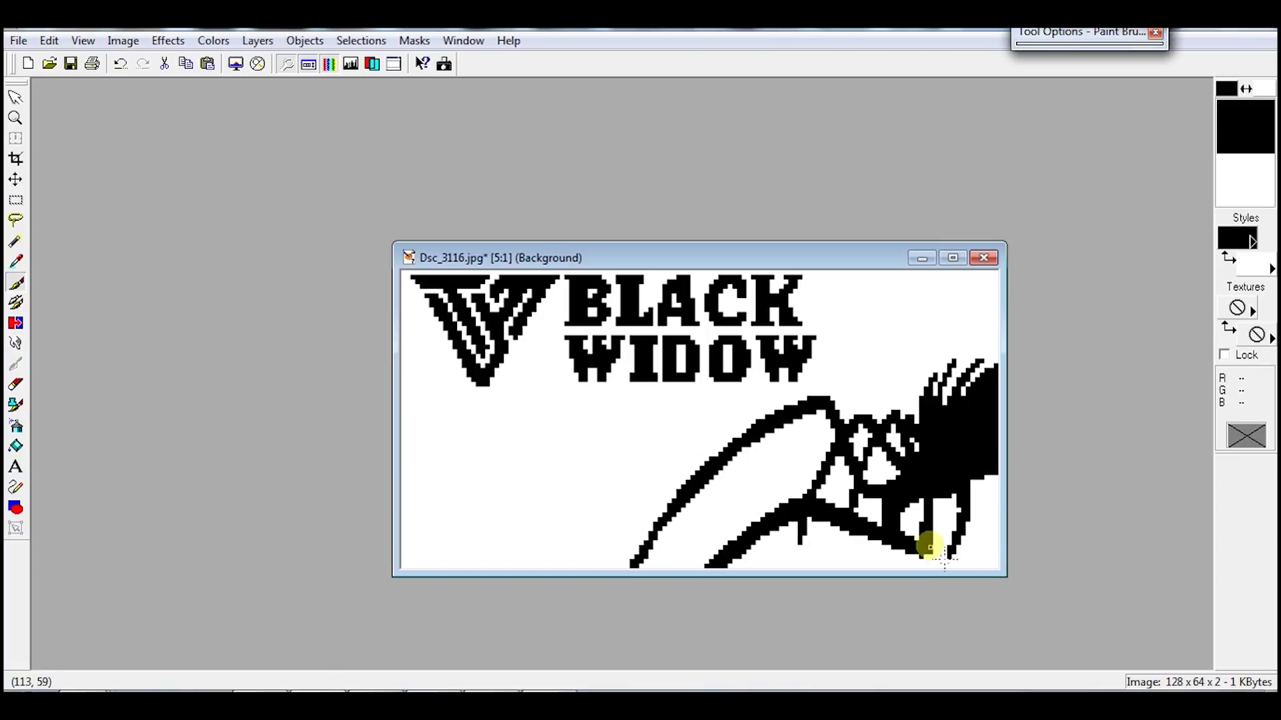
{"action": "left_click_drag", "start_coordinate": [615, 257], "coordinate": [498, 223]}
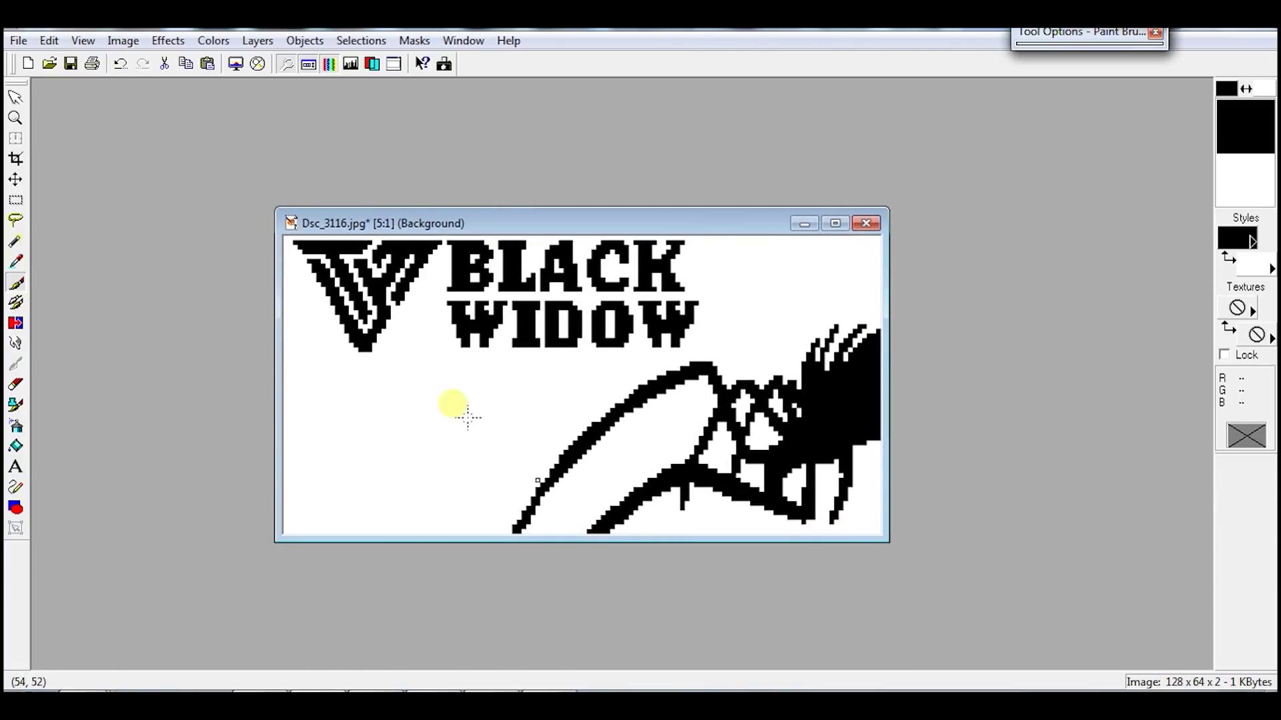
Save the picture in the Image folder as BW image.bmp in Windows or OS/2 Bitmap format.
{"action": "left_click", "coordinate": [18, 41]}
{"action": "left_click", "coordinate": [55, 180]}
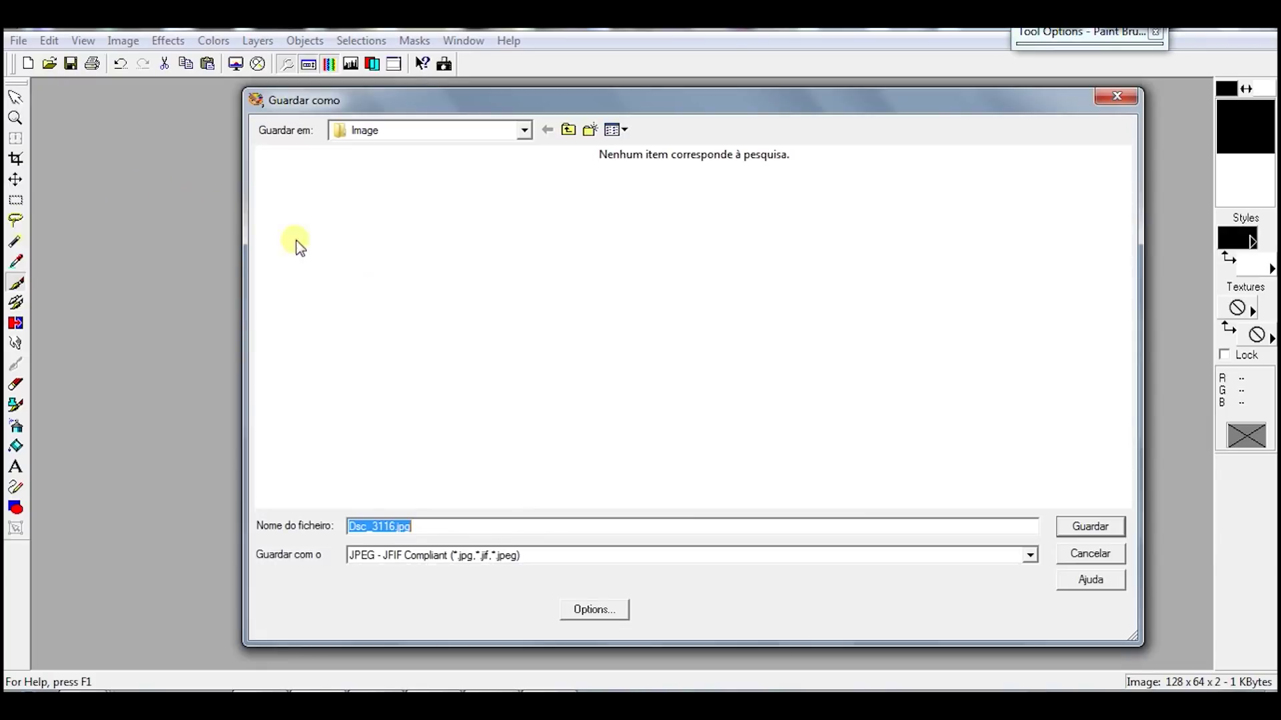
{"action": "left_click_drag", "start_coordinate": [399, 527], "coordinate": [250, 517]}
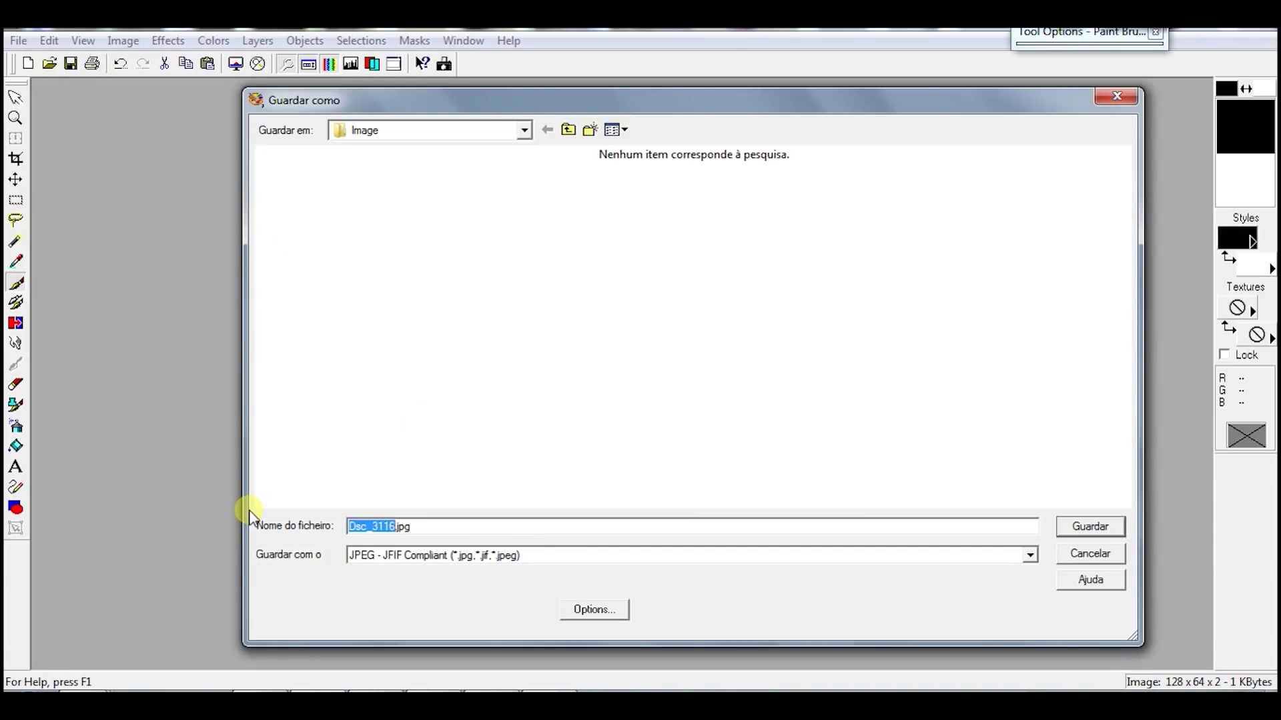
{"action": "left_click", "coordinate": [523, 557]}
{"action": "left_click", "coordinate": [423, 504]}
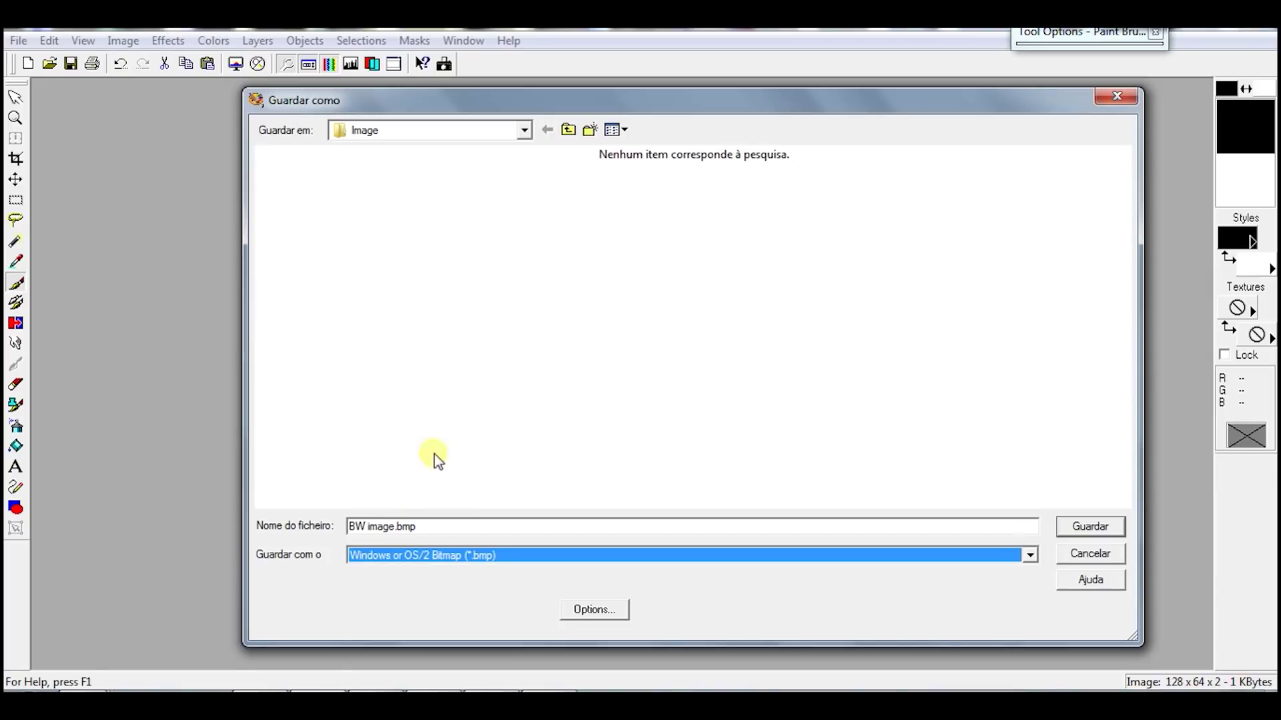
{"action": "left_click", "coordinate": [1090, 526]}
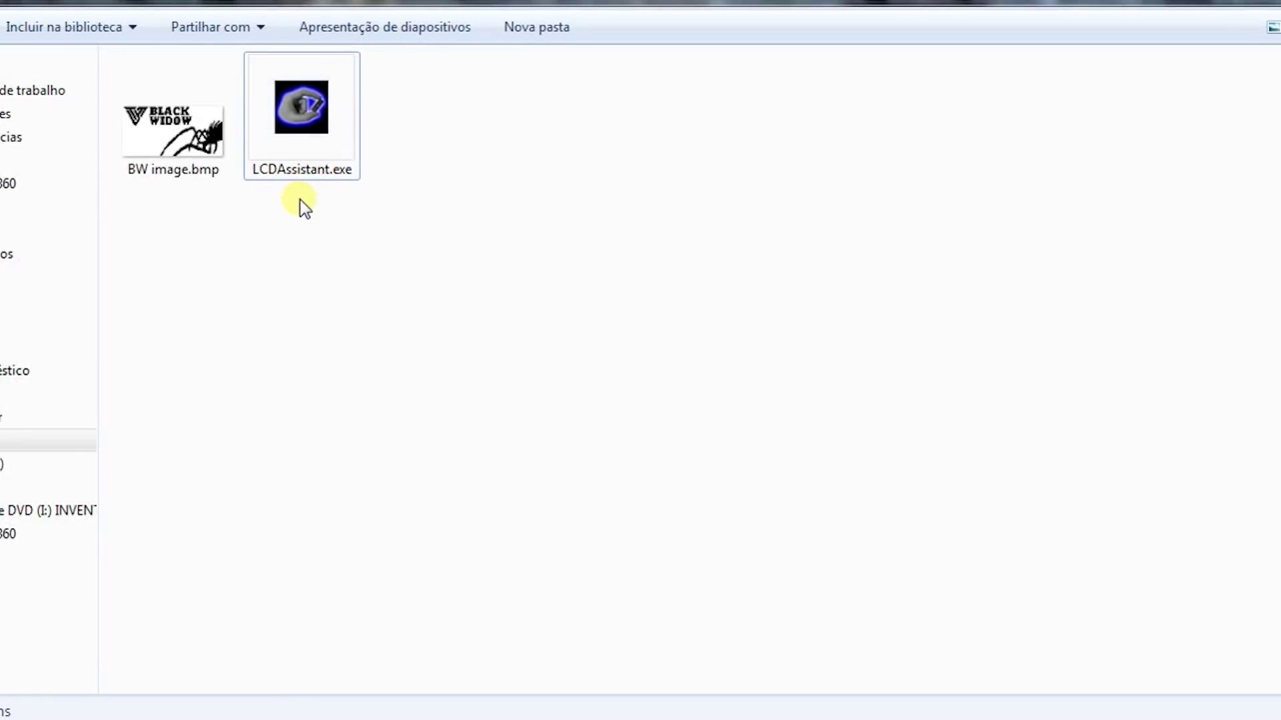
Launch LCDAssistant.exe and load BW image.bmp with horizontal byte orientation.
{"action": "double_click", "coordinate": [313, 130]}
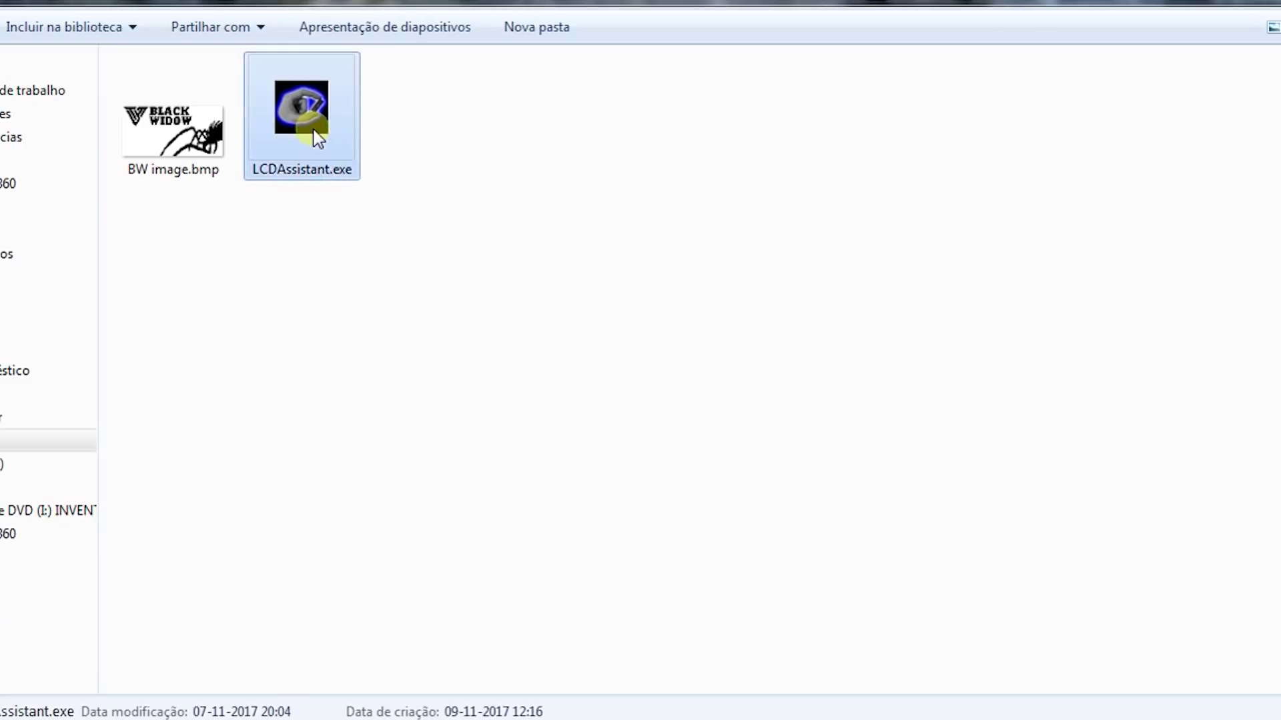
{"action": "left_click_drag", "start_coordinate": [243, 95], "coordinate": [740, 196]}
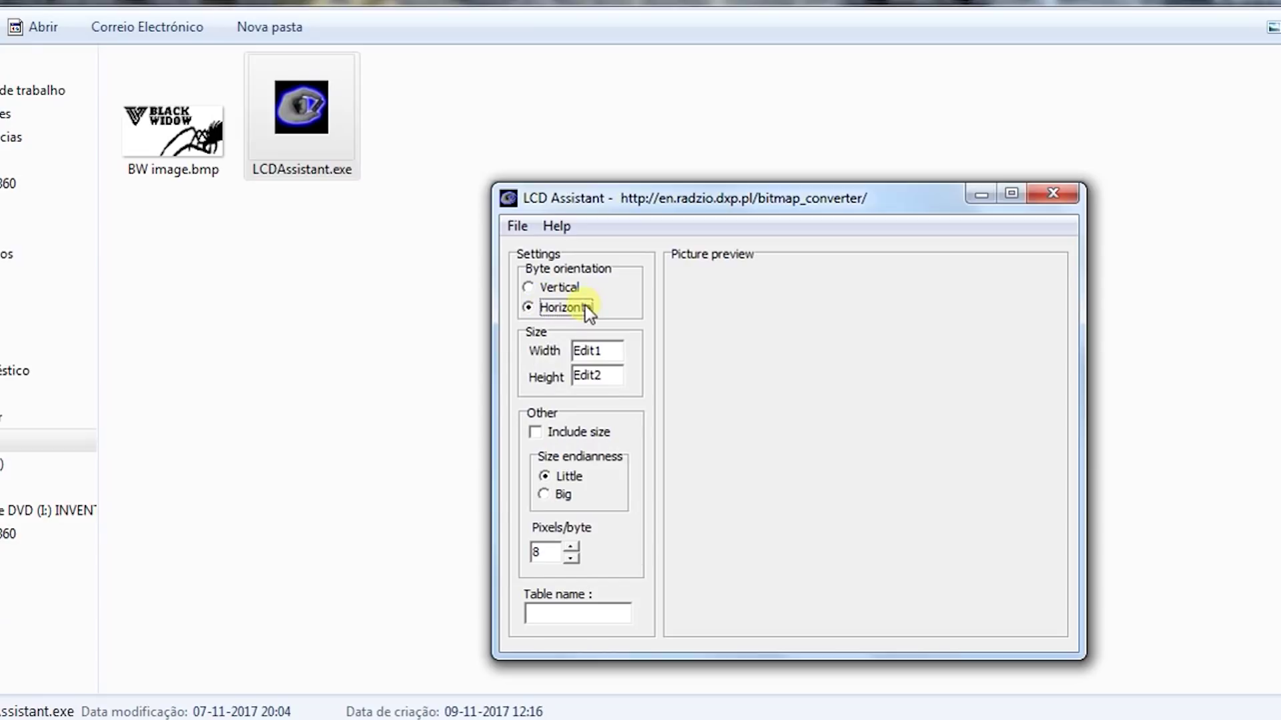
{"action": "left_click", "coordinate": [519, 226]}
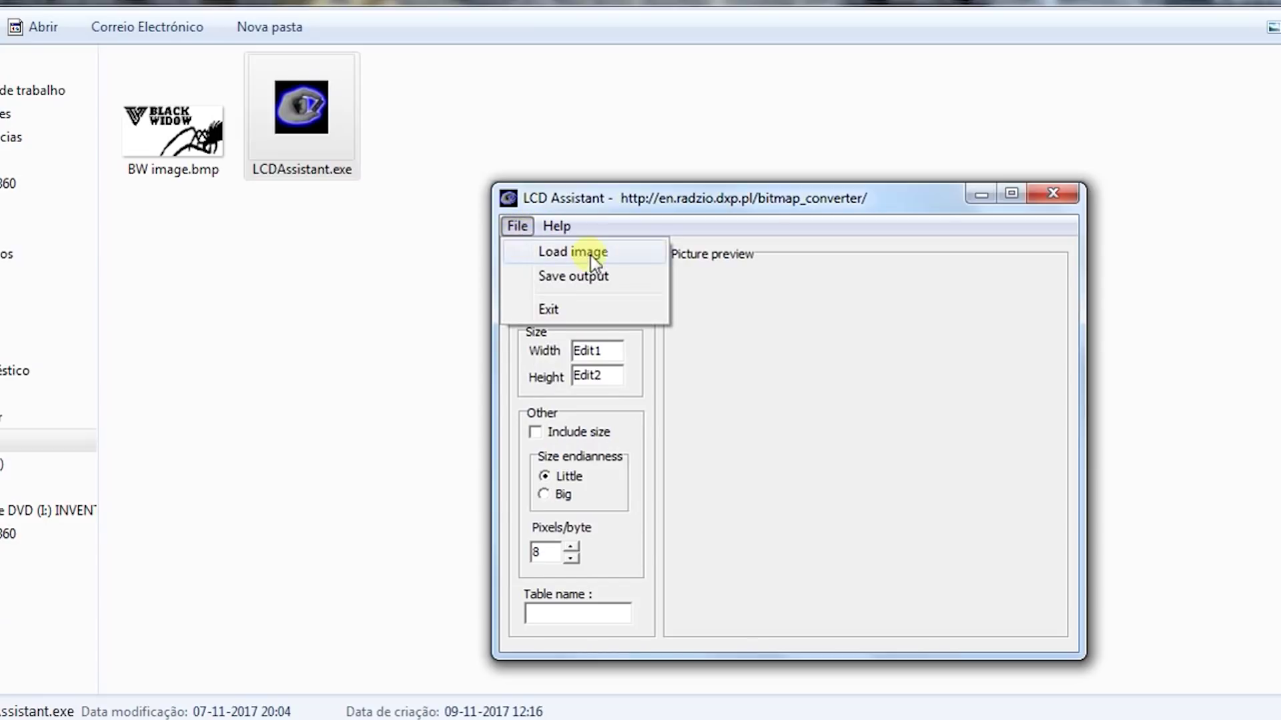
{"action": "left_click", "coordinate": [619, 254]}
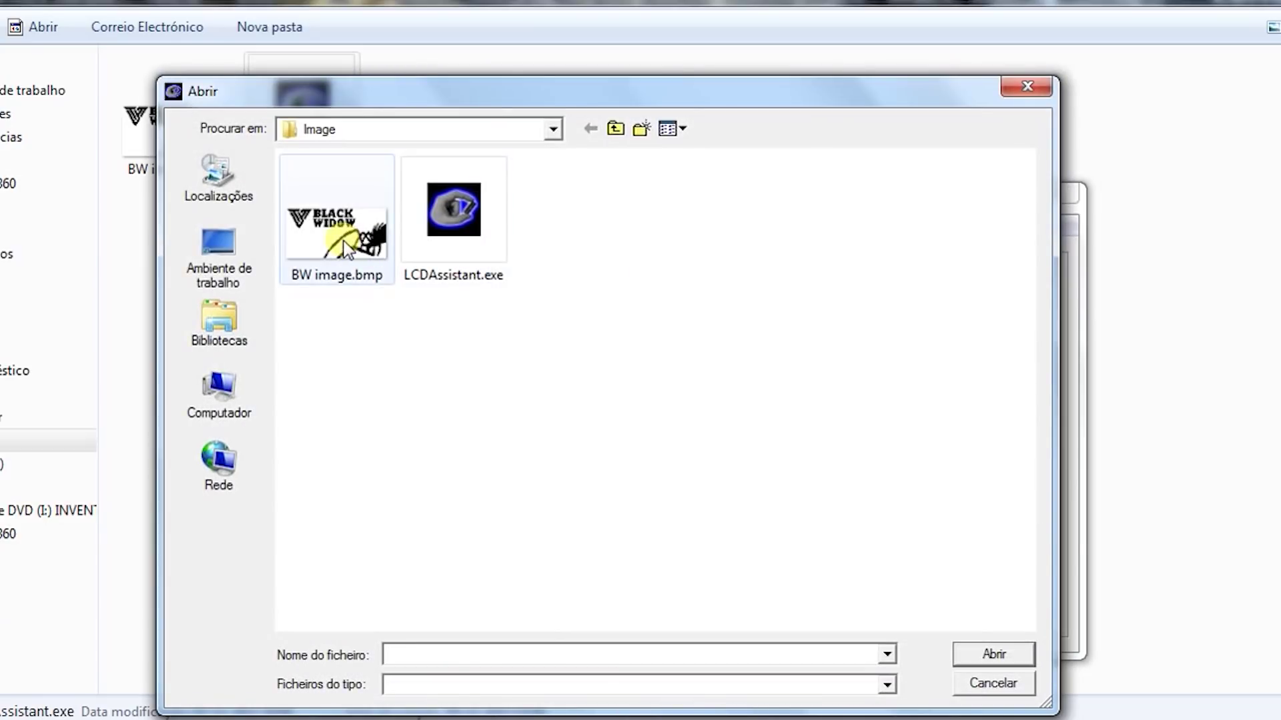
{"action": "left_click", "coordinate": [343, 247]}
{"action": "left_click", "coordinate": [1010, 661]}
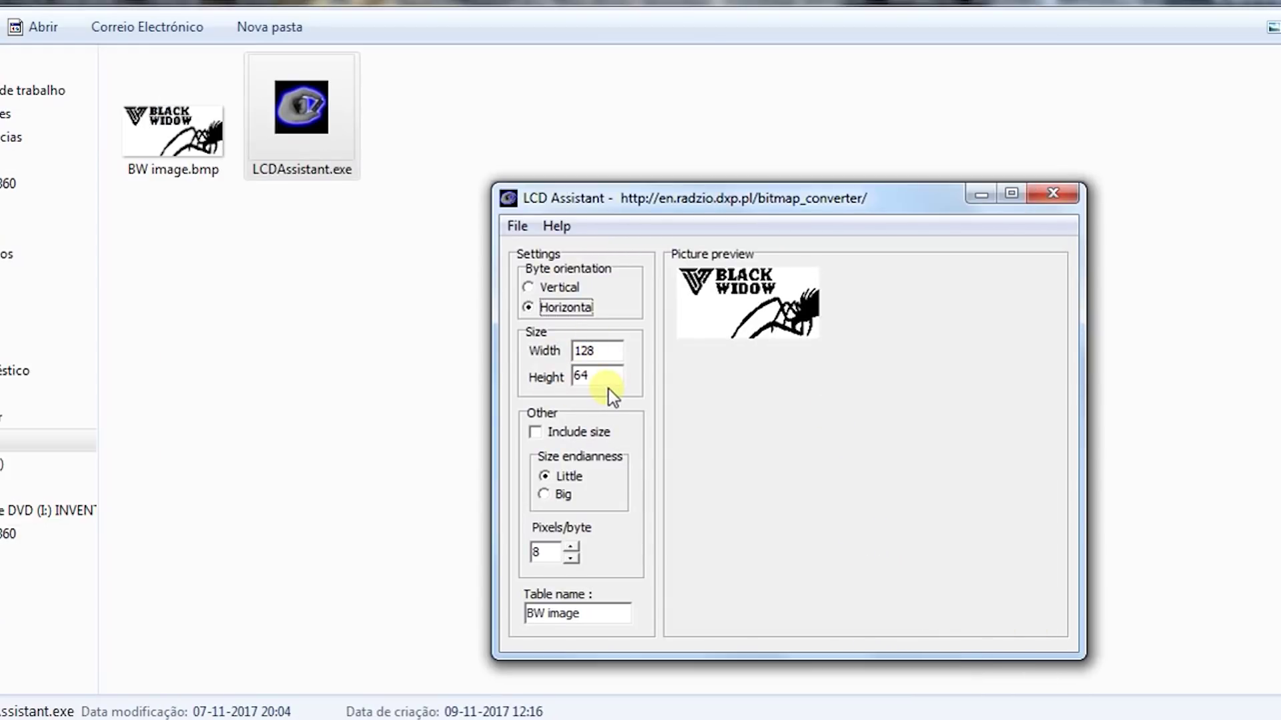
Save the converted output in the Image folder as BW image code.txt and close LCD Assistant.
{"action": "left_click", "coordinate": [519, 229]}
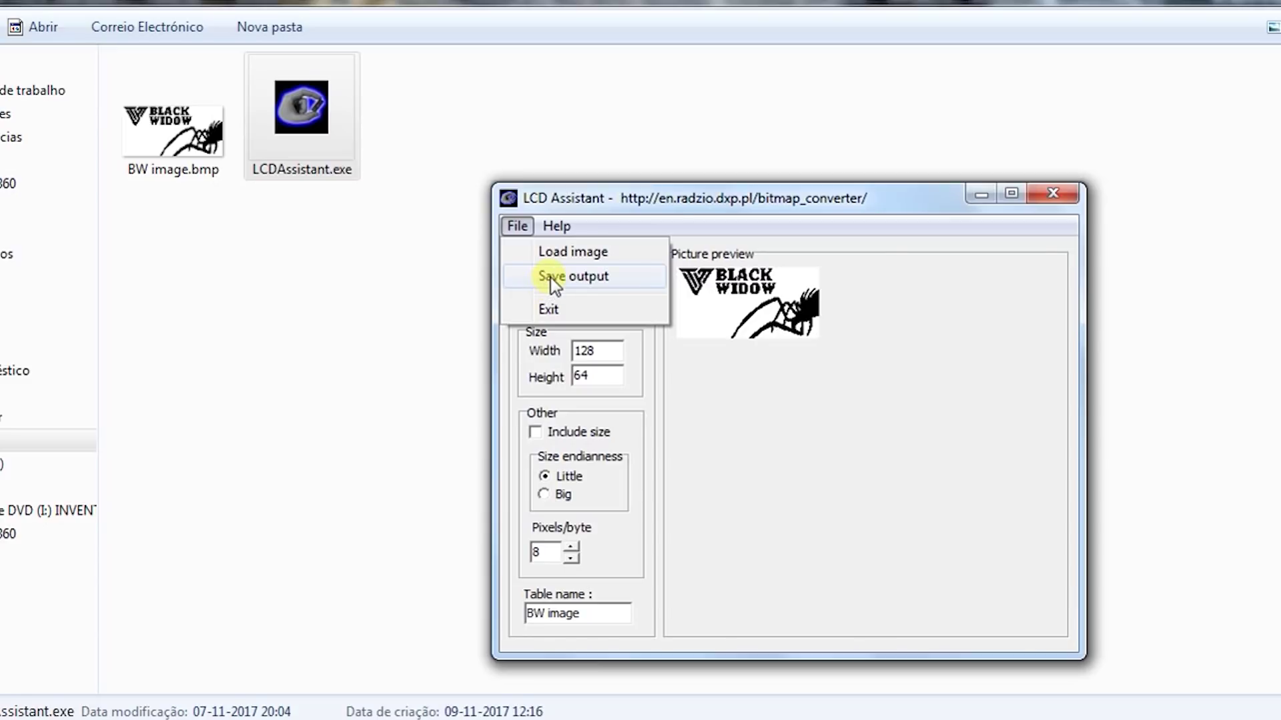
{"action": "left_click", "coordinate": [550, 277]}
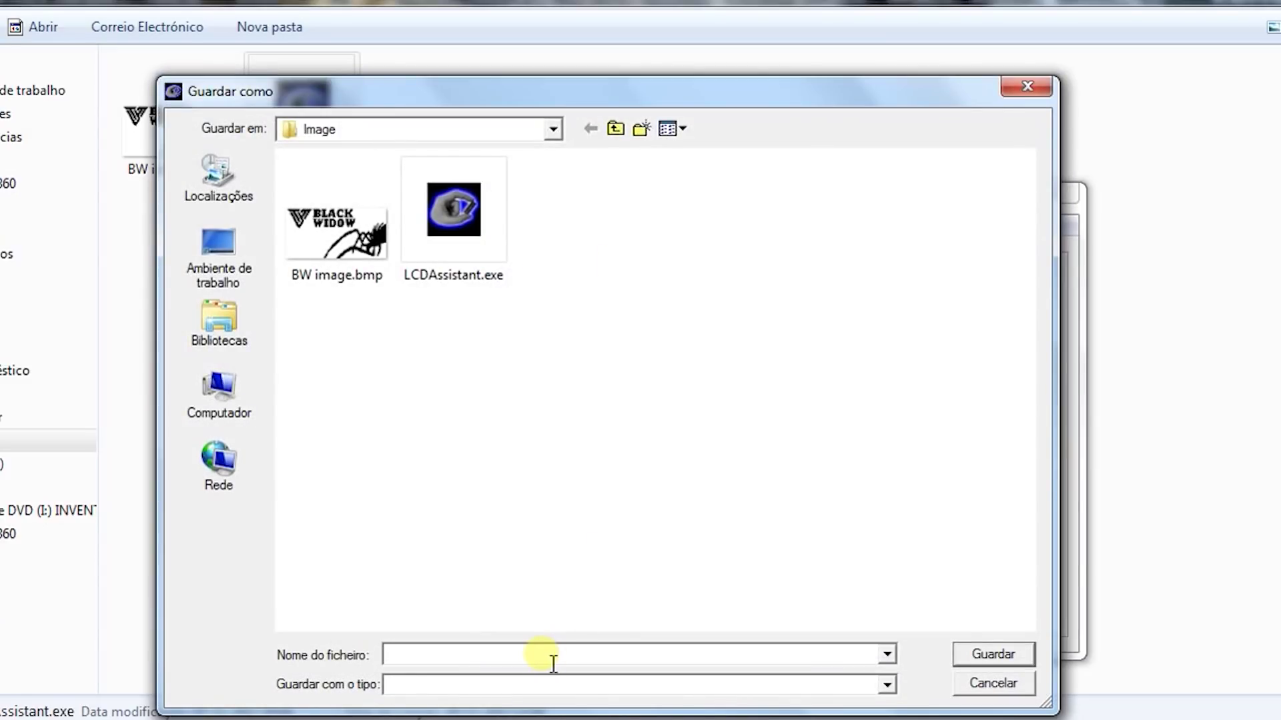
{"action": "type", "text": "BW imag"}
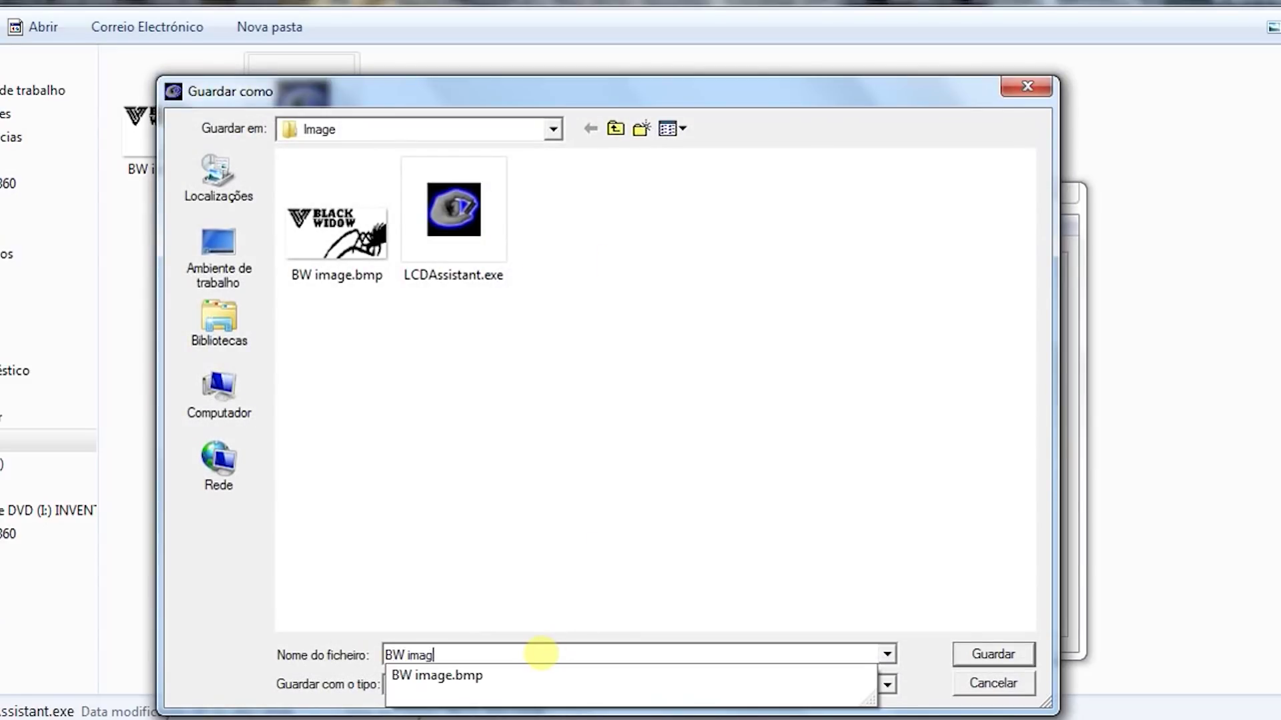
{"action": "type", "text": "e code.txt"}
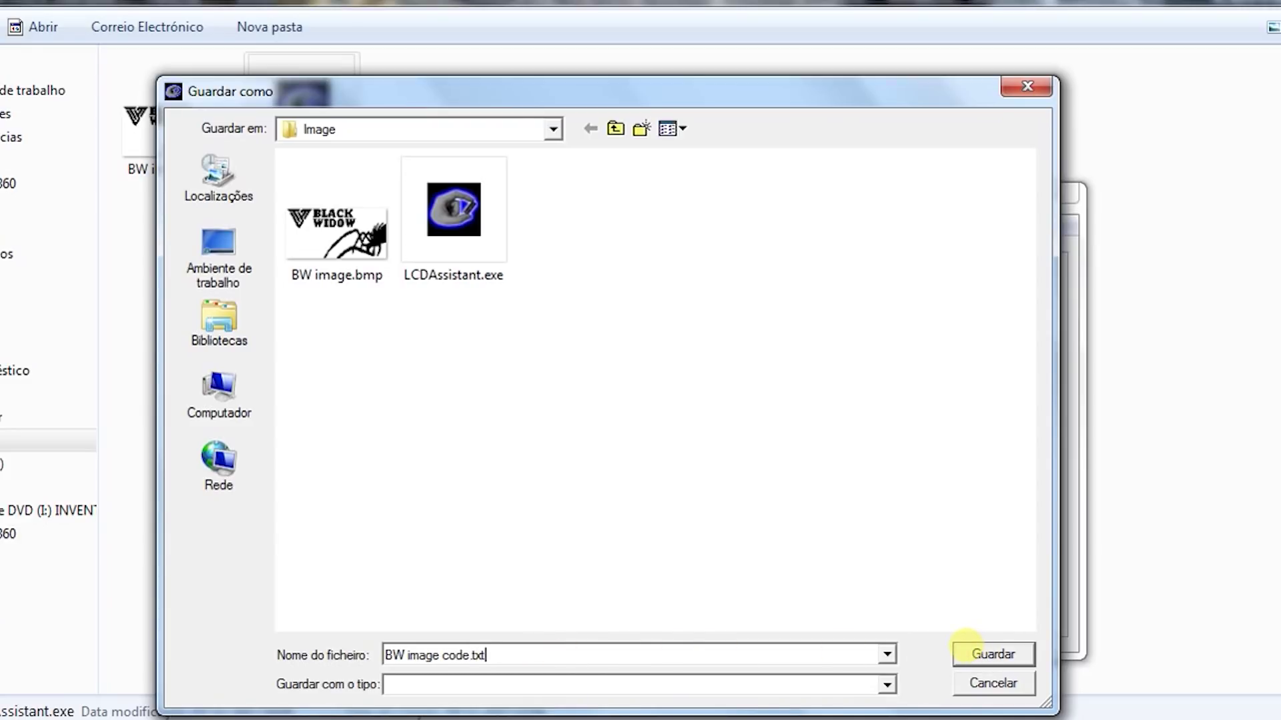
{"action": "left_click", "coordinate": [986, 654]}
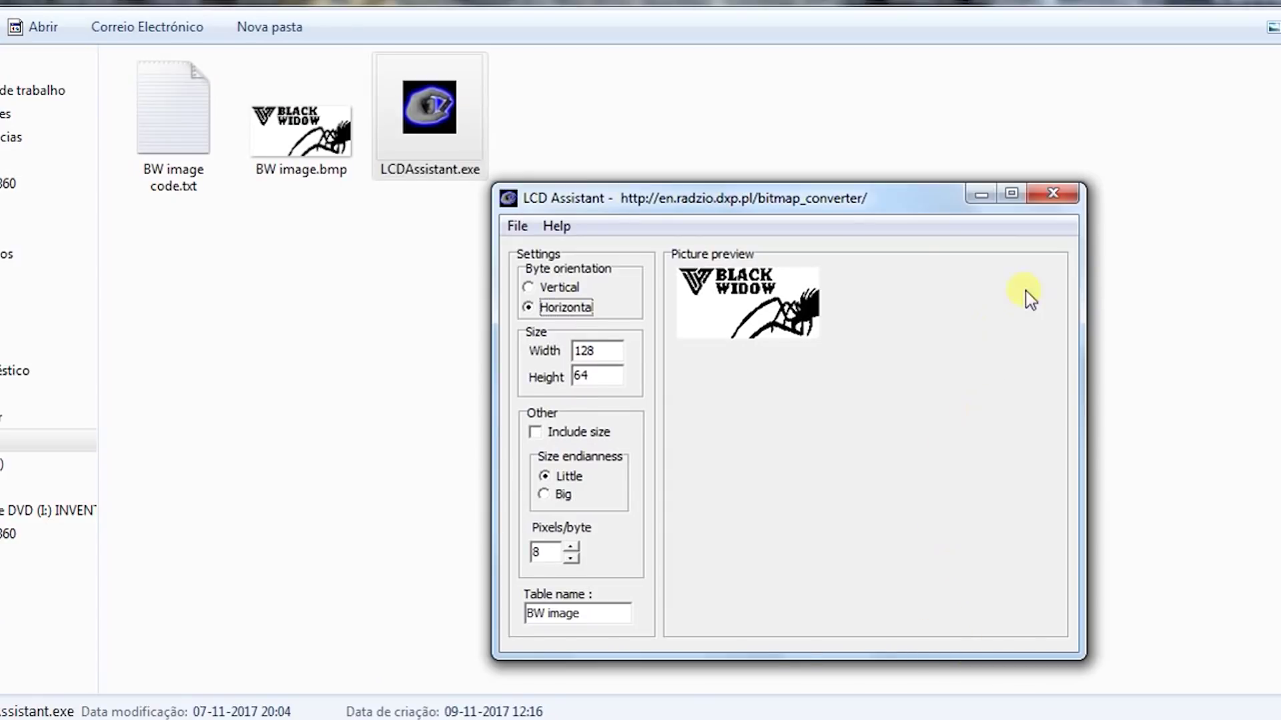
{"action": "left_click", "coordinate": [1058, 197]}
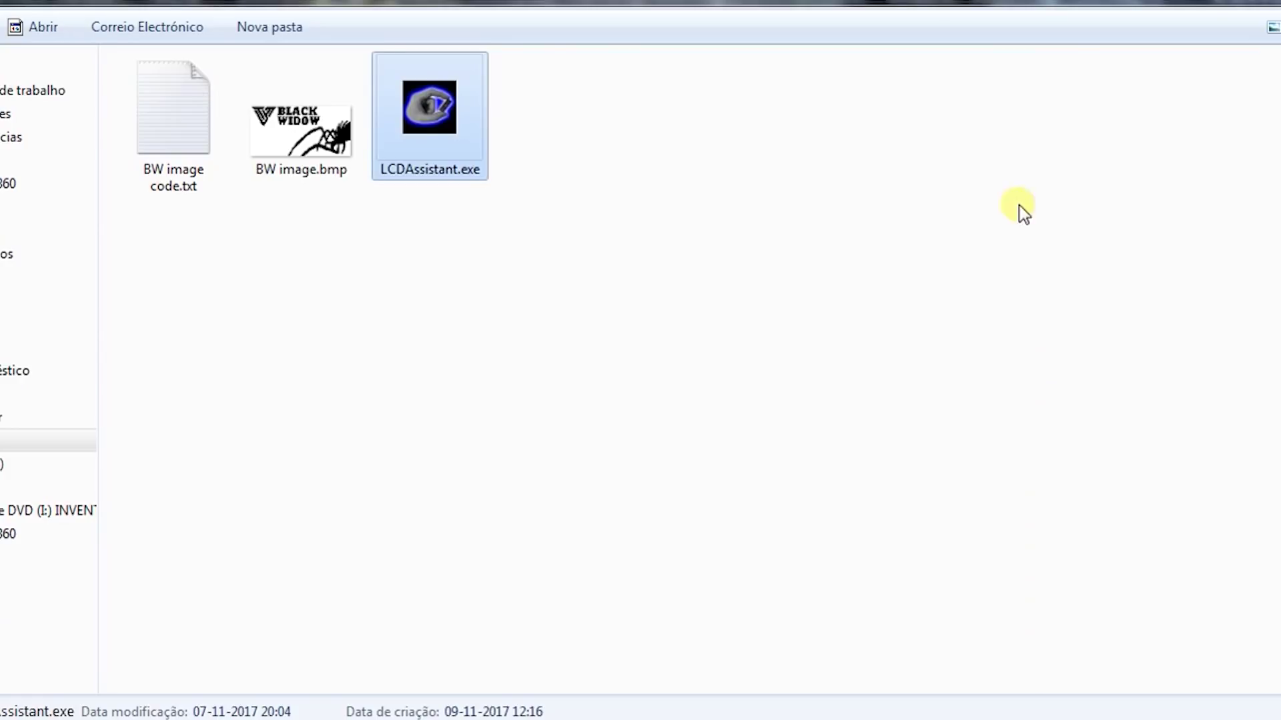
Open BW image code.txt and copy all the hex values between the braces of the BW image array.
{"action": "left_click", "coordinate": [186, 156]}
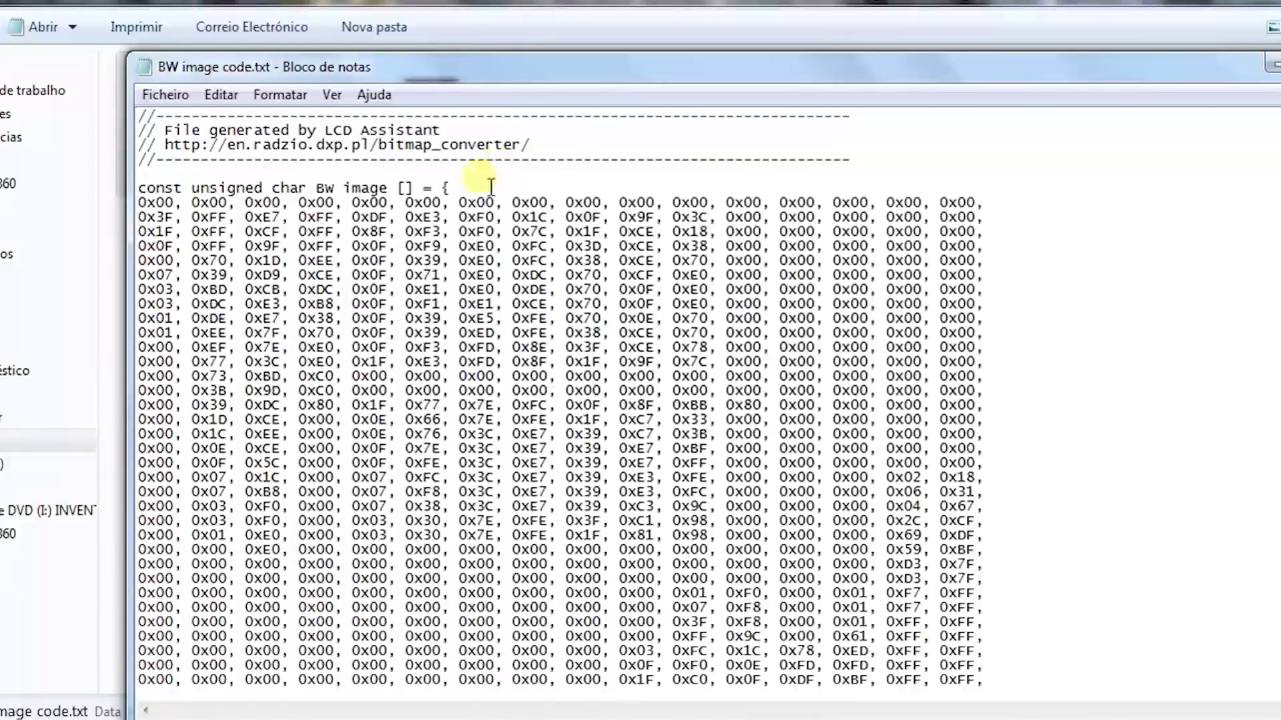
{"action": "scroll", "coordinate": [810, 566], "scroll_direction": "down", "scroll_amount": 10}
{"action": "scroll", "coordinate": [724, 514], "scroll_direction": "up", "scroll_amount": 6}
{"action": "scroll", "coordinate": [336, 320], "scroll_direction": "up", "scroll_amount": 4}
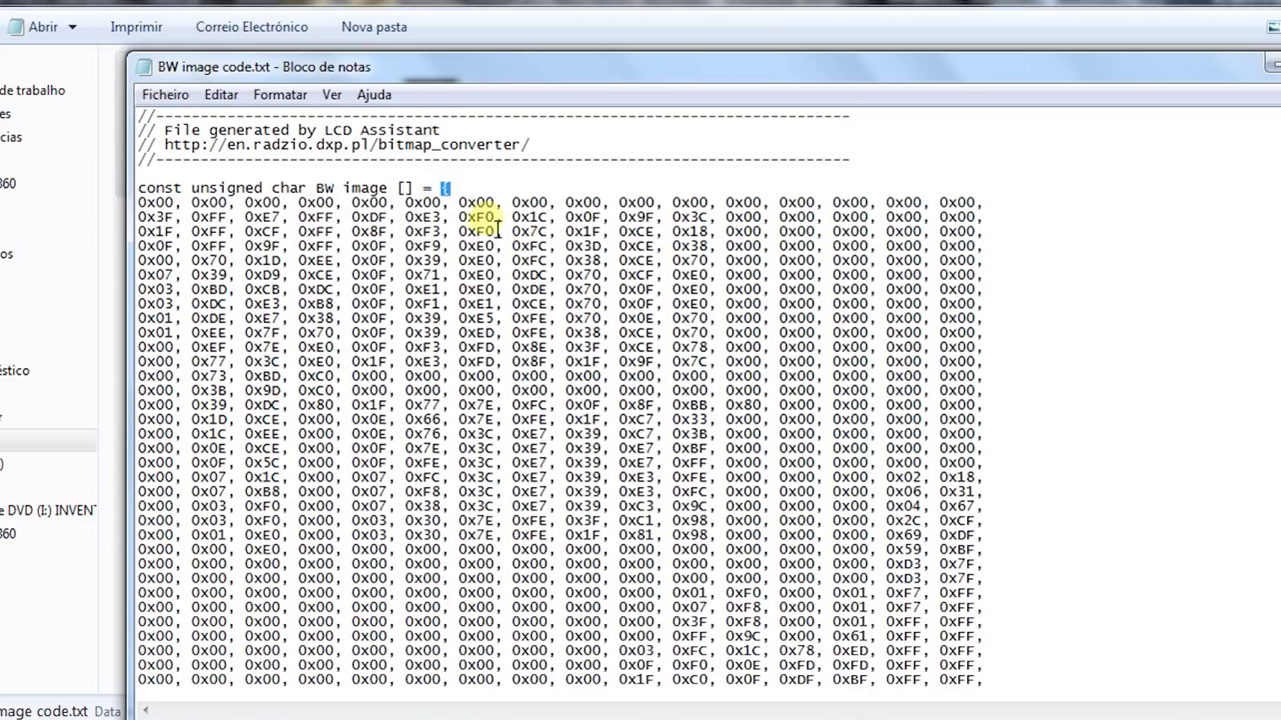
{"action": "left_click_drag", "start_coordinate": [460, 193], "coordinate": [992, 659]}
{"action": "right_click", "coordinate": [845, 491]}
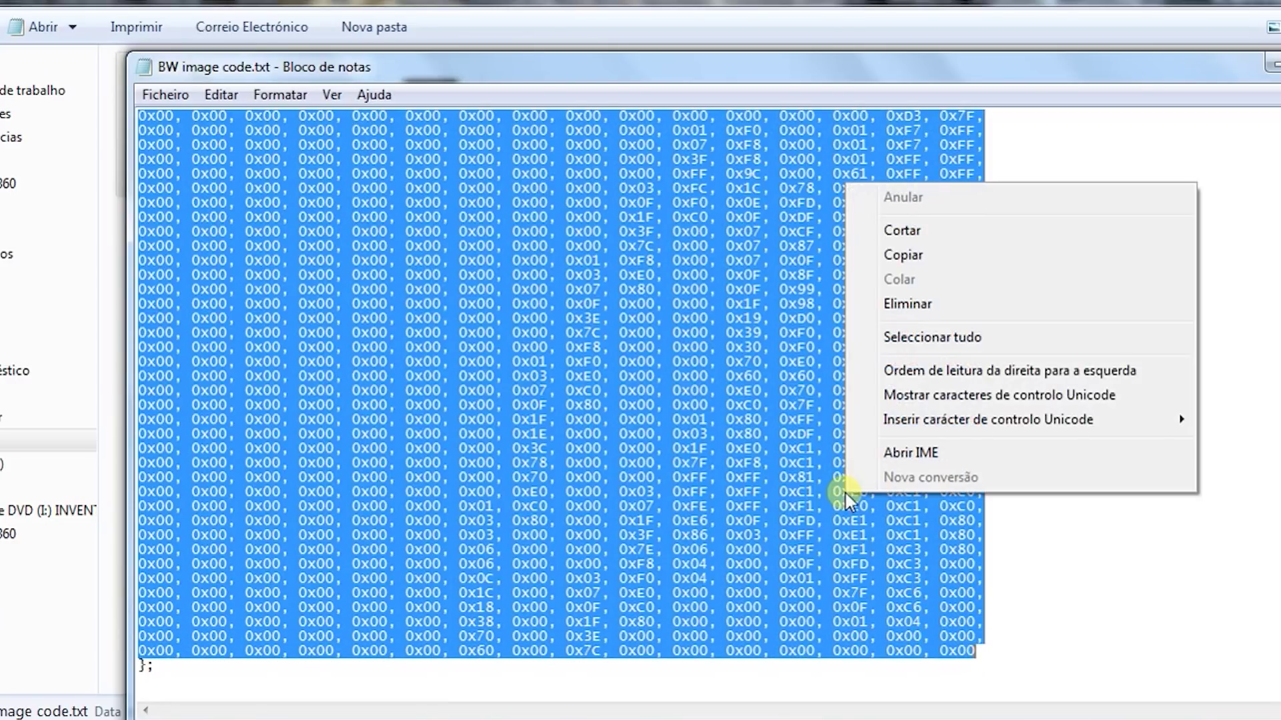
{"action": "left_click", "coordinate": [927, 257]}
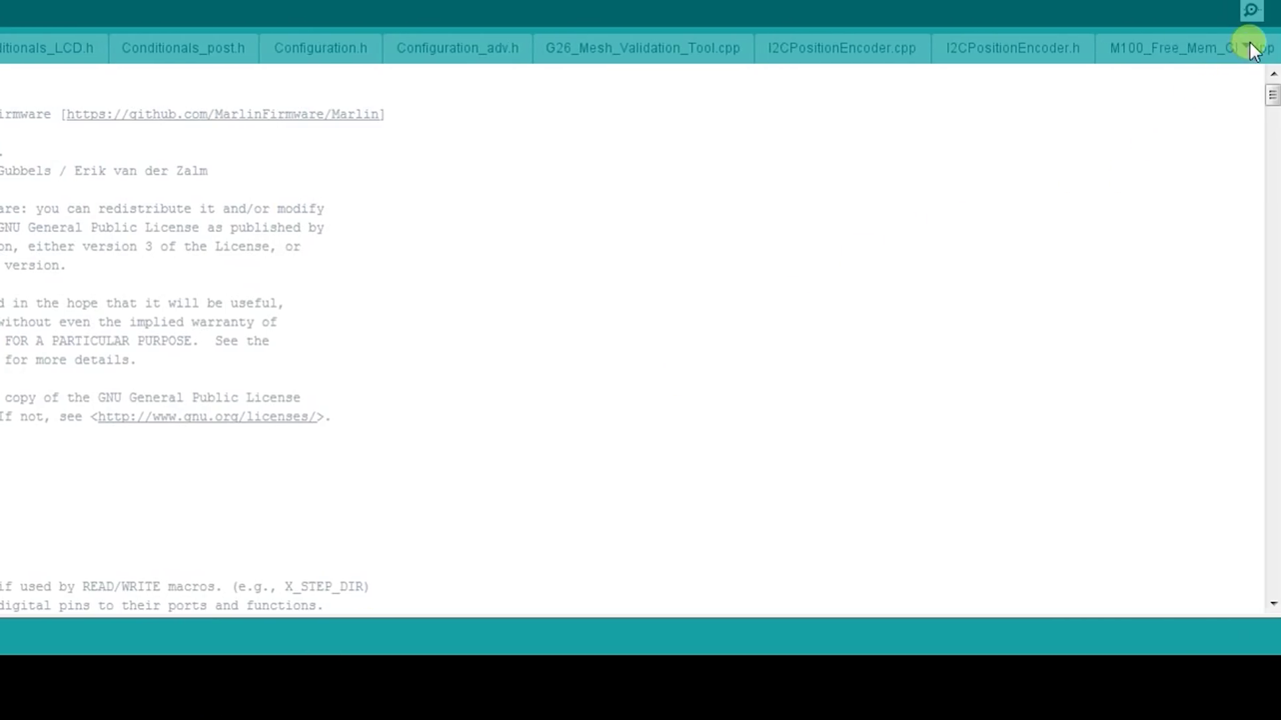
Switch to the Marlin sketch in the Arduino IDE, look for _Bootscreen.h among its files, and open the Marlin folder in the file explorer.
{"action": "left_click", "coordinate": [1249, 45]}
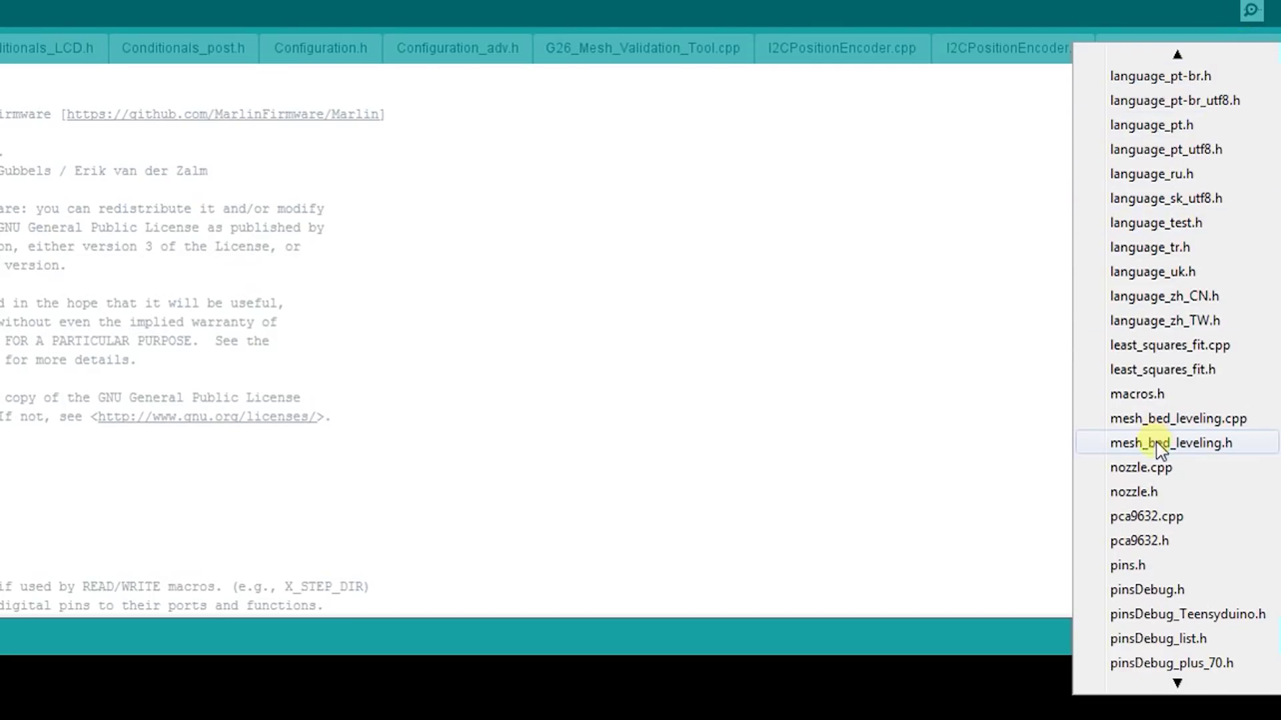
{"action": "scroll", "coordinate": [1159, 450], "scroll_direction": "down", "scroll_amount": 12}
{"action": "scroll", "coordinate": [1162, 509], "scroll_direction": "up", "scroll_amount": 11}
{"action": "scroll", "coordinate": [1174, 400], "scroll_direction": "up", "scroll_amount": 15}
{"action": "scroll", "coordinate": [1178, 375], "scroll_direction": "up", "scroll_amount": 10}
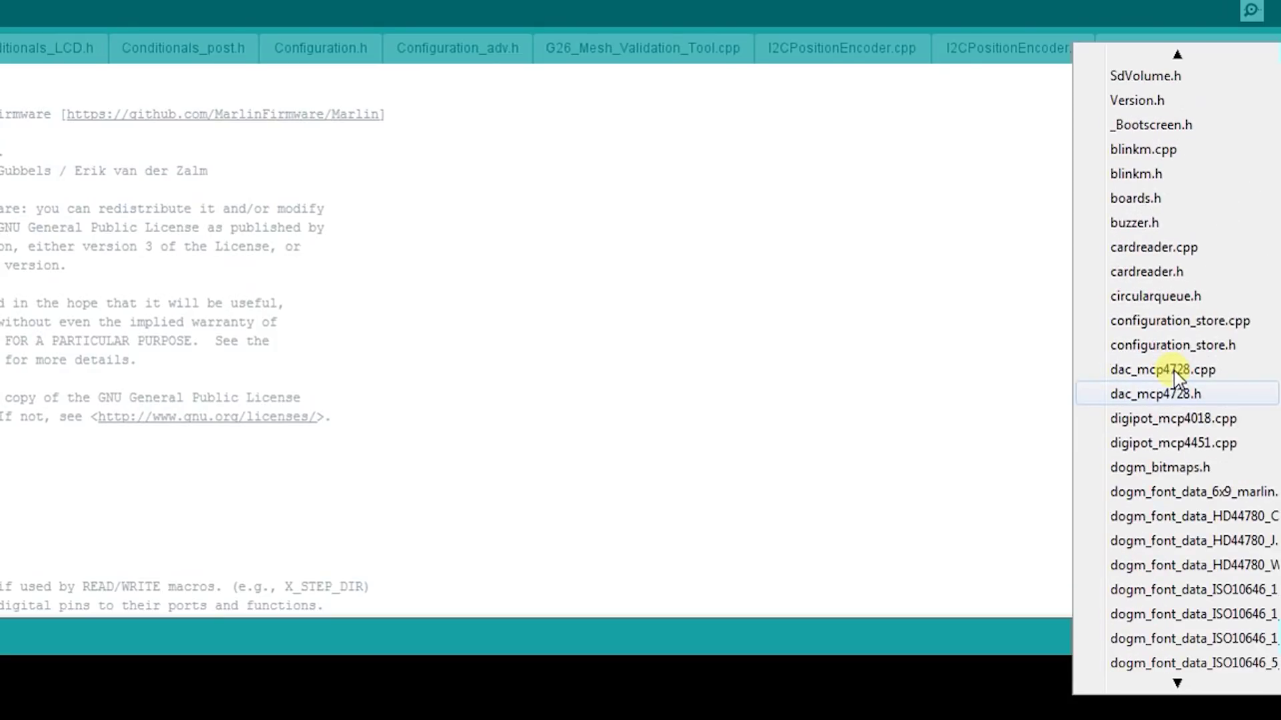
{"action": "scroll", "coordinate": [1178, 376], "scroll_direction": "up", "scroll_amount": 3}
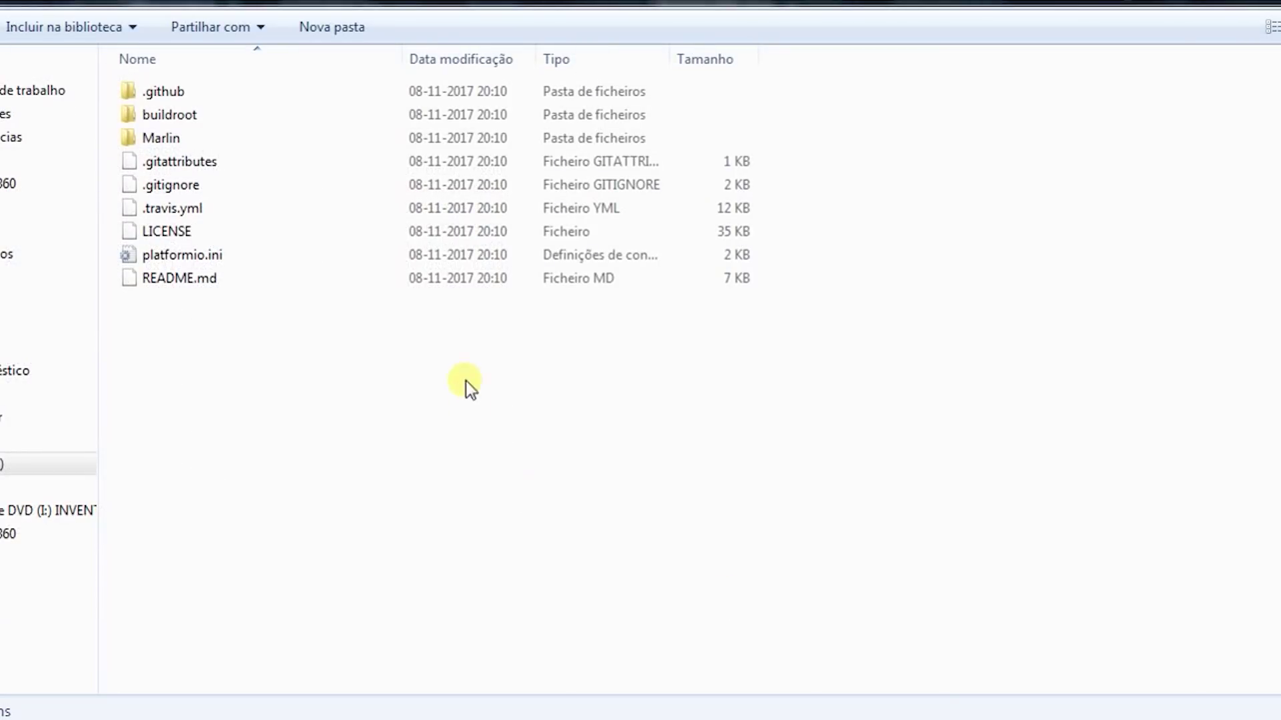
{"action": "double_click", "coordinate": [167, 138]}
{"action": "left_click", "coordinate": [184, 94]}
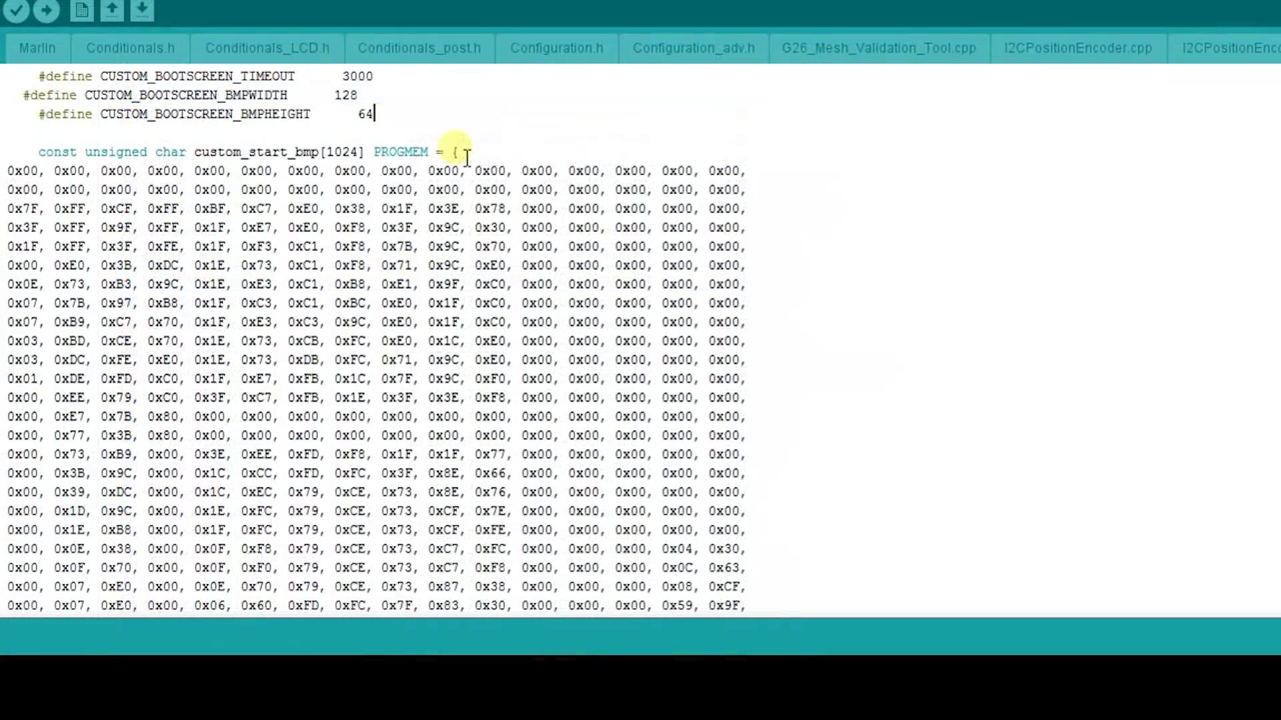
Replace all the hex values inside the custom_start_bmp[1024] array with the copied image code.
{"action": "left_click", "coordinate": [459, 152]}
{"action": "left_click_drag", "start_coordinate": [471, 161], "coordinate": [743, 582]}
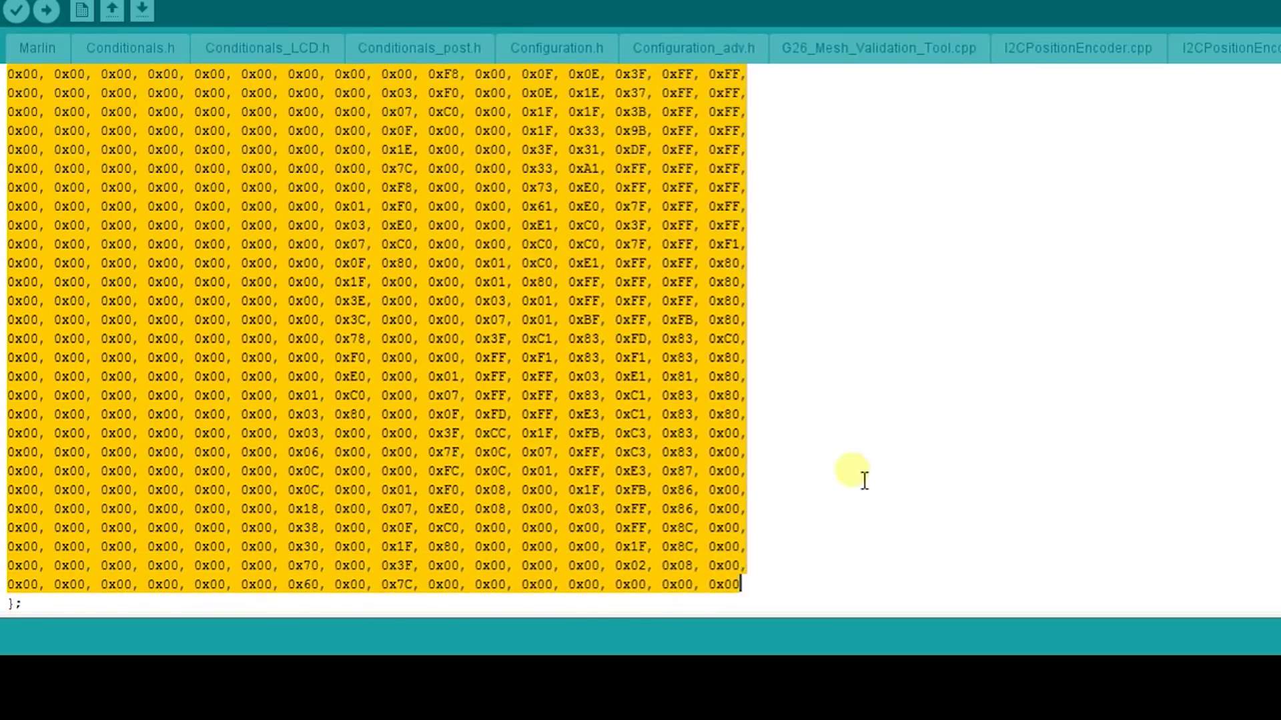
{"action": "key", "text": "Delete"}
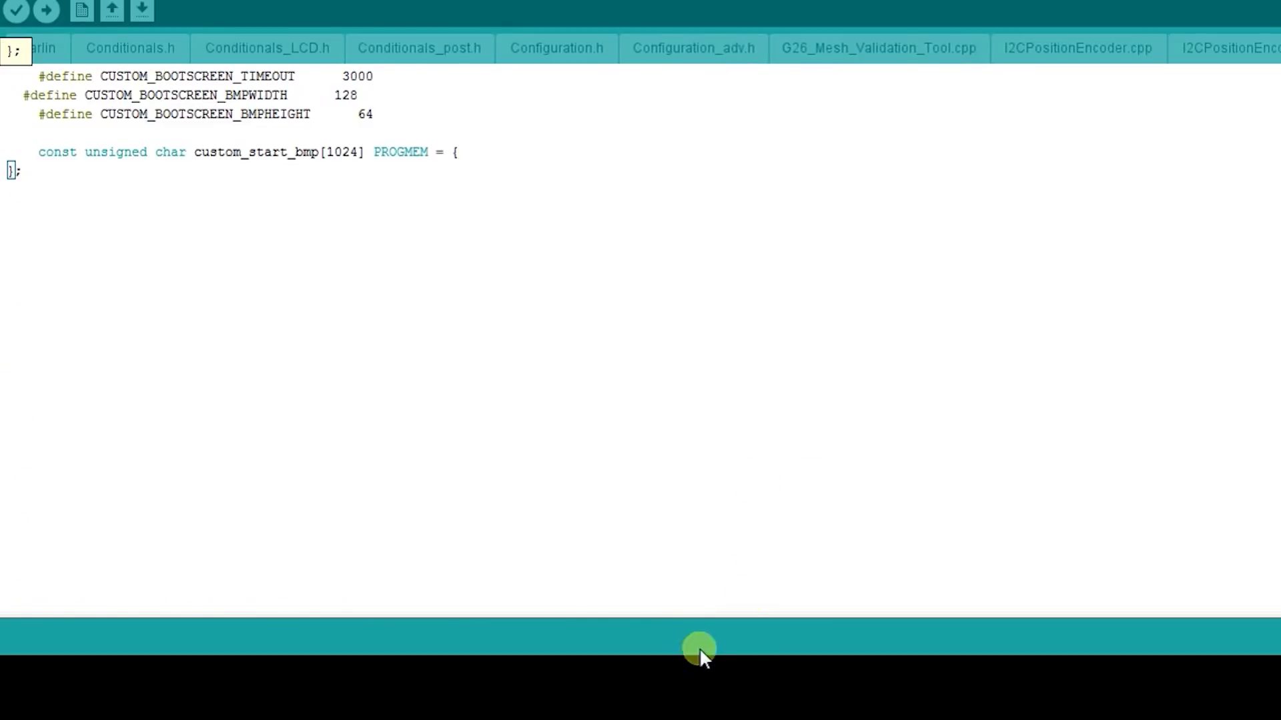
{"action": "right_click", "coordinate": [471, 162]}
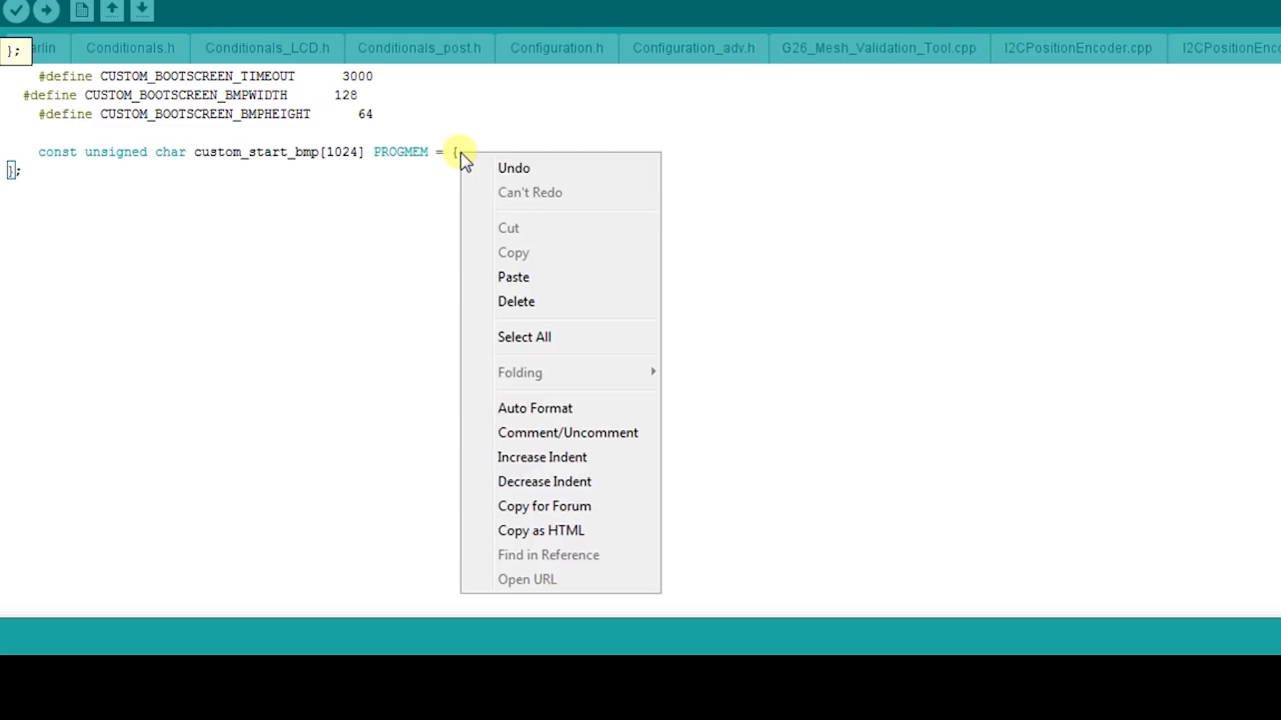
{"action": "left_click", "coordinate": [514, 277]}
{"action": "scroll", "coordinate": [544, 283], "scroll_direction": "up", "scroll_amount": 13}
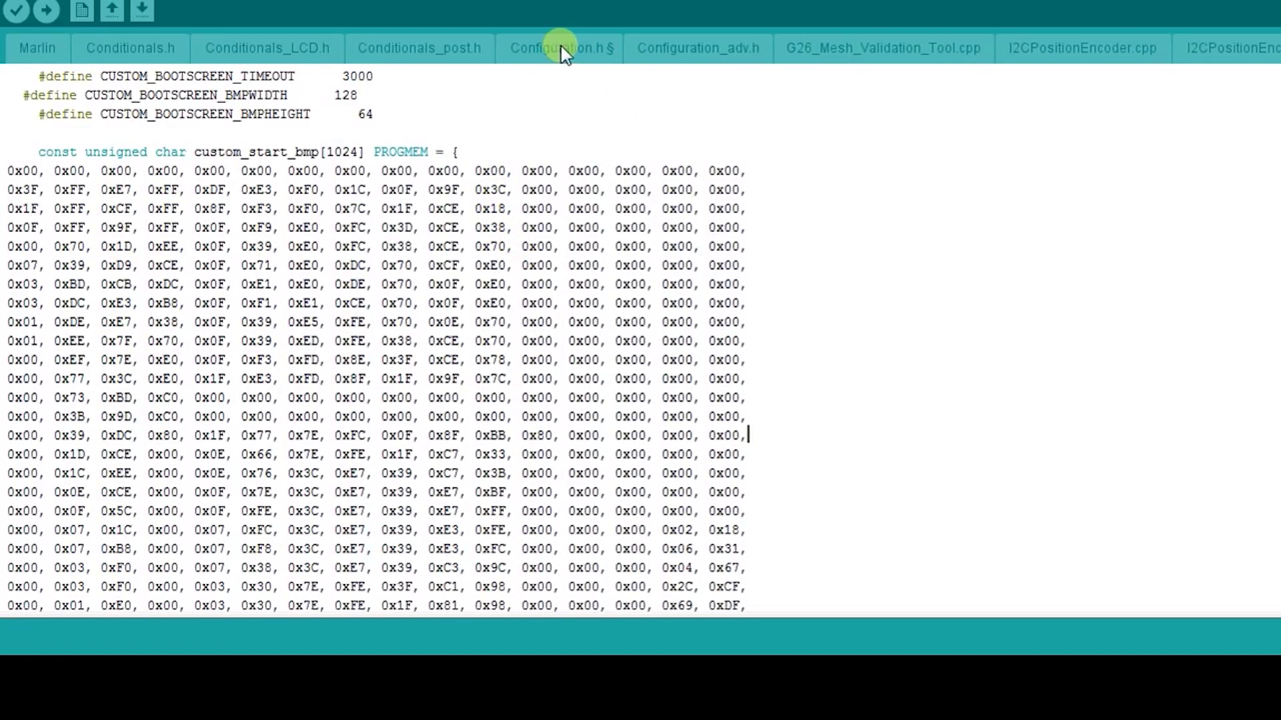
Uncomment the #define SHOW_CUSTOM_BOOTSCREEN line in Configuration.h.
{"action": "left_click", "coordinate": [561, 50]}
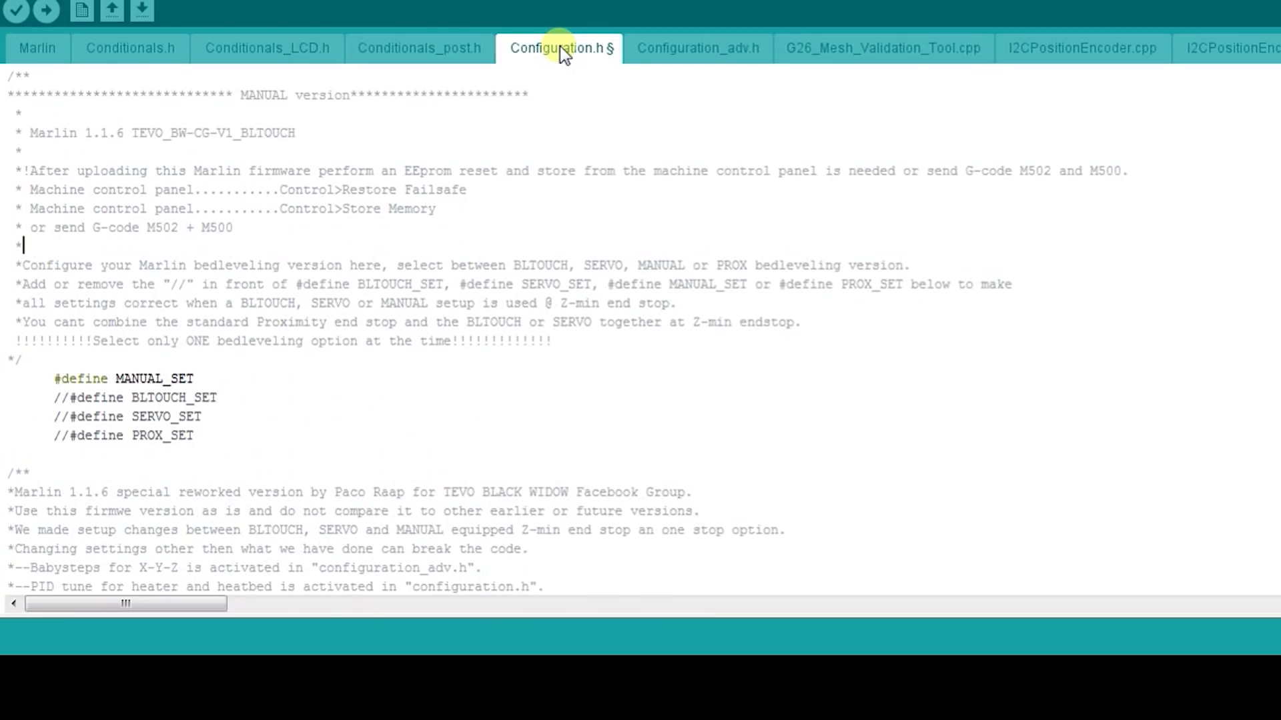
{"action": "scroll", "coordinate": [320, 309], "scroll_direction": "down", "scroll_amount": 6}
{"action": "scroll", "coordinate": [217, 384], "scroll_direction": "down", "scroll_amount": 20}
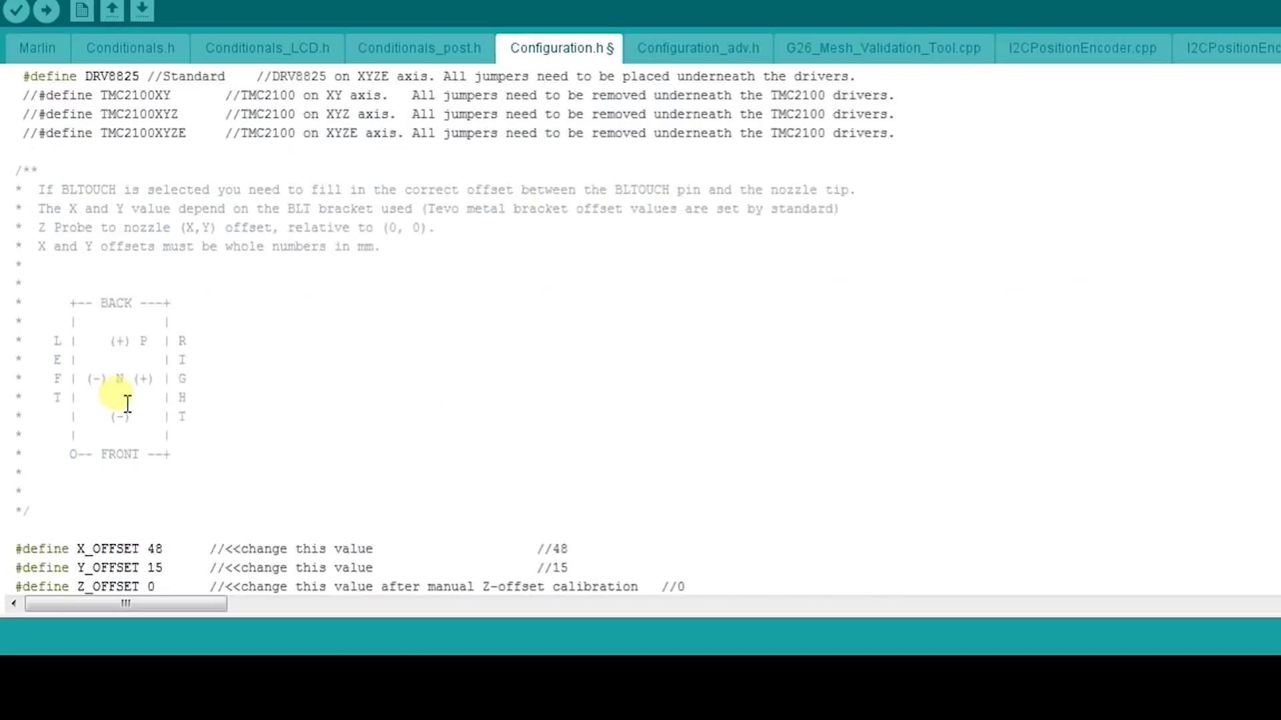
{"action": "scroll", "coordinate": [101, 430], "scroll_direction": "down", "scroll_amount": 15}
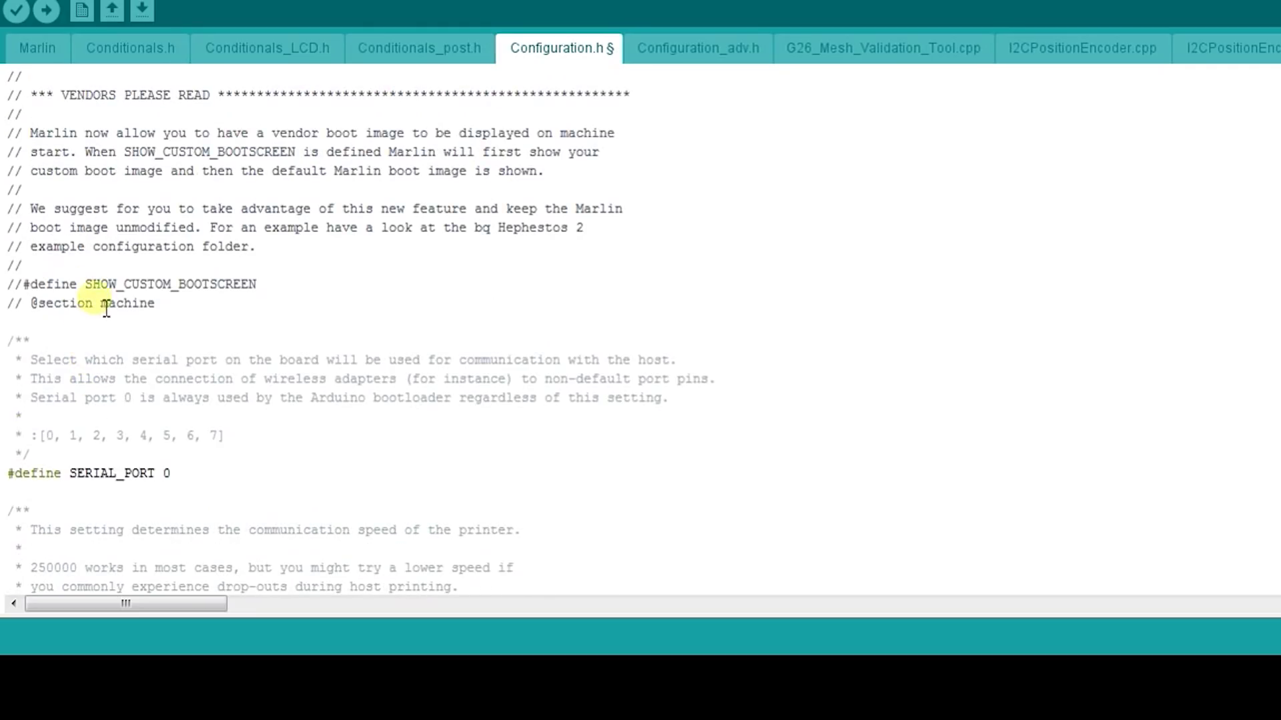
{"action": "left_click_drag", "start_coordinate": [267, 286], "coordinate": [8, 287]}
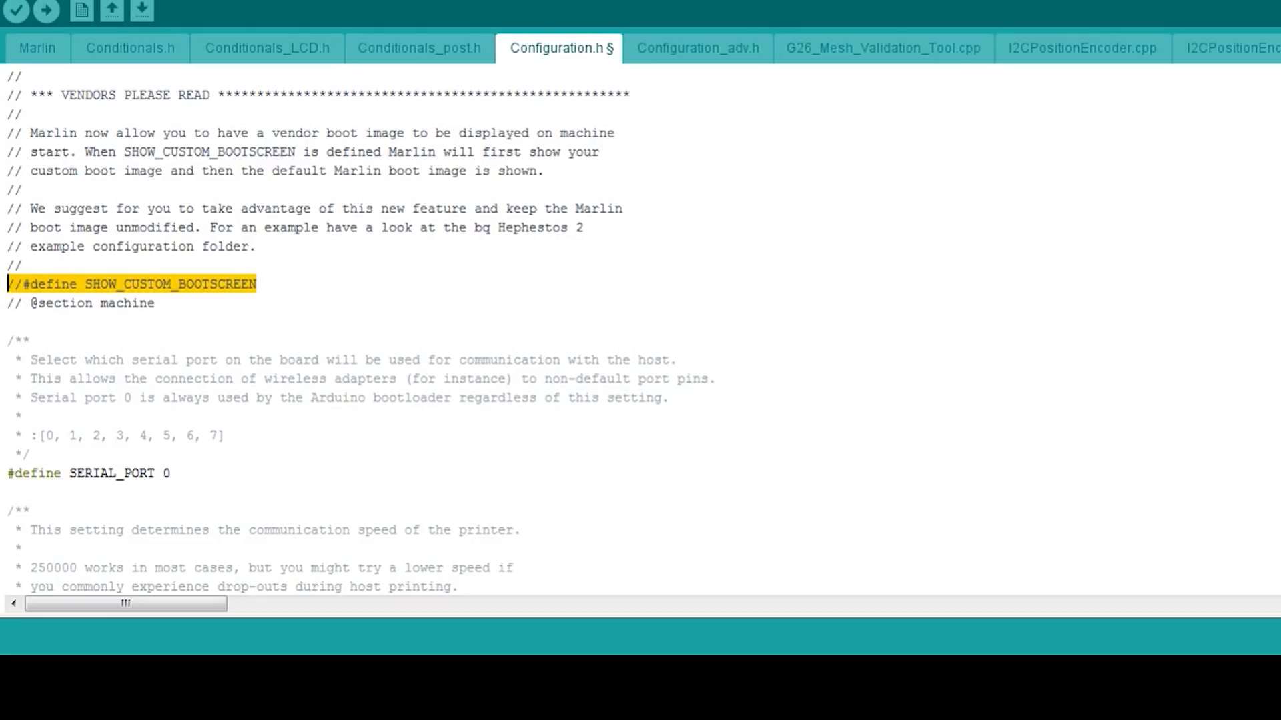
{"action": "left_click", "coordinate": [26, 289]}
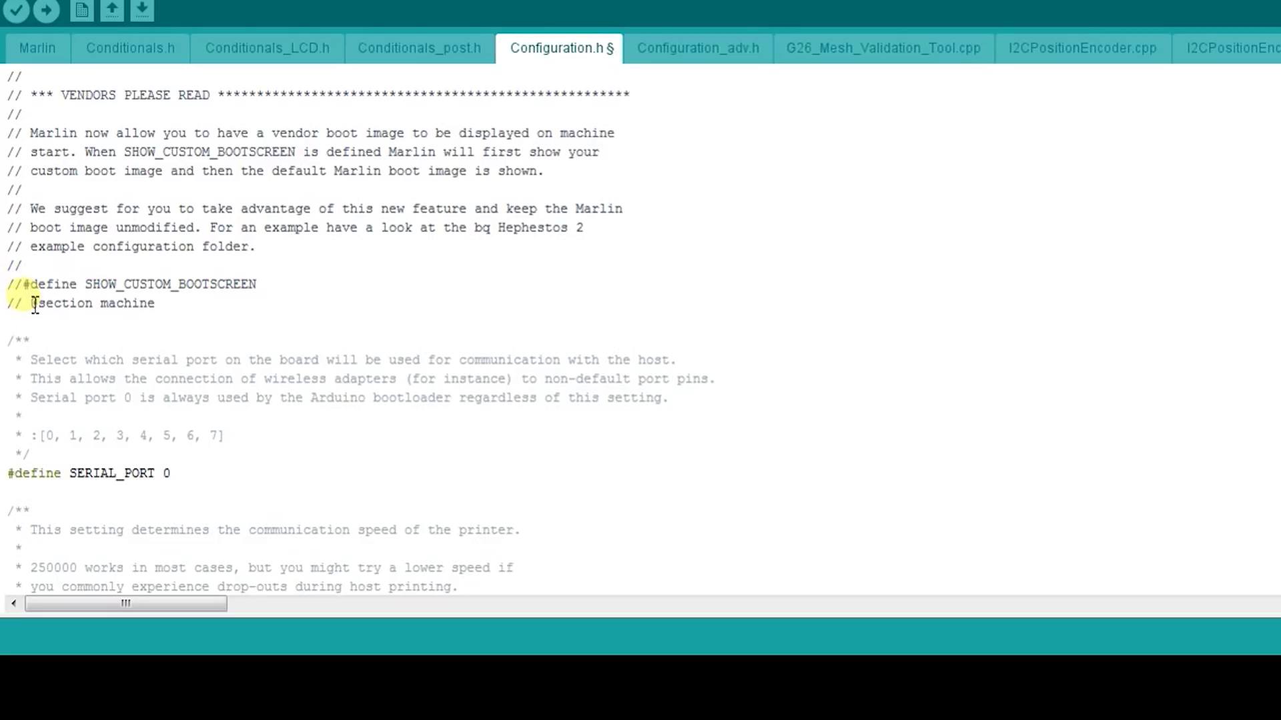